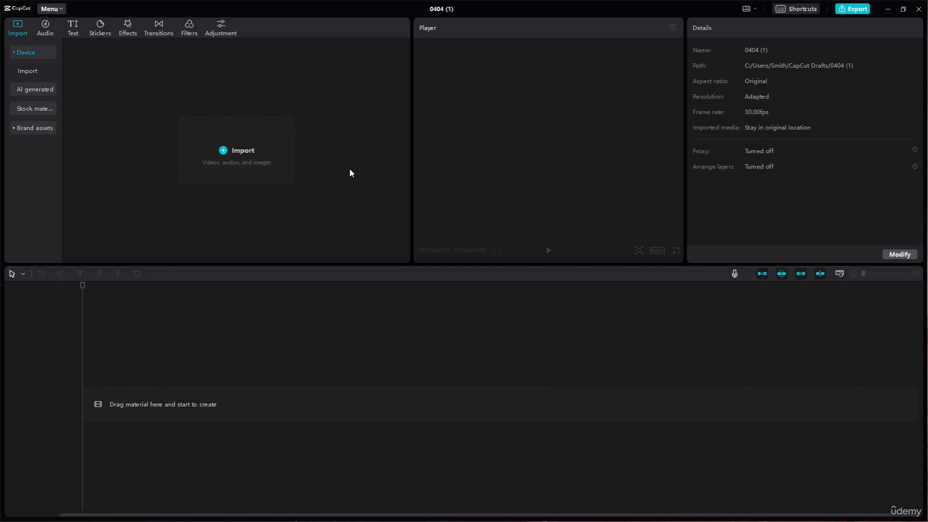
- Import all the video, audio and image files from the Desktop > Capcut > Resource folder into the project
left_click(244, 151)
left_click_drag(499, 247, 129, 86)
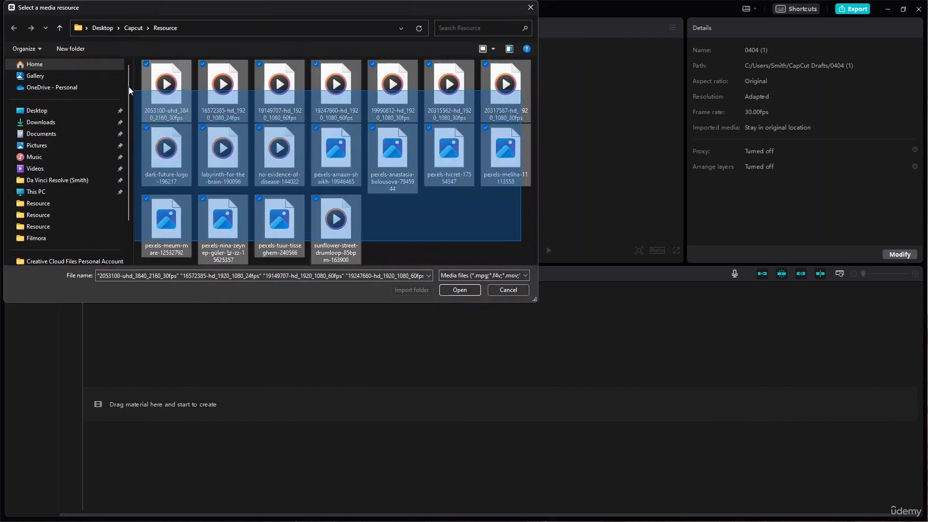
left_click(458, 290)
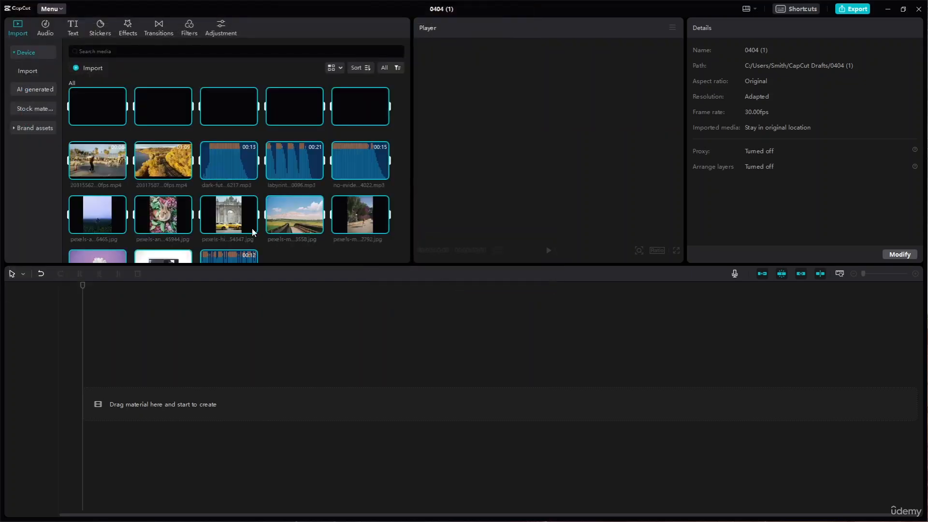
- Place the imported sunflower-street drumloop on the timeline and add the Urban lounge style BGM library track at the start
scroll(235, 151, "down", 1)
left_click(337, 233)
left_click_drag(242, 240, 98, 396)
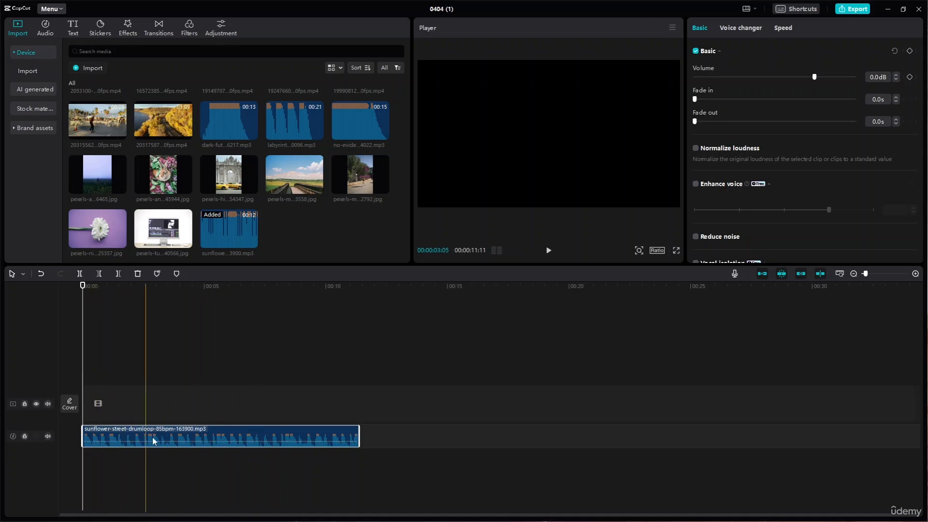
left_click(49, 37)
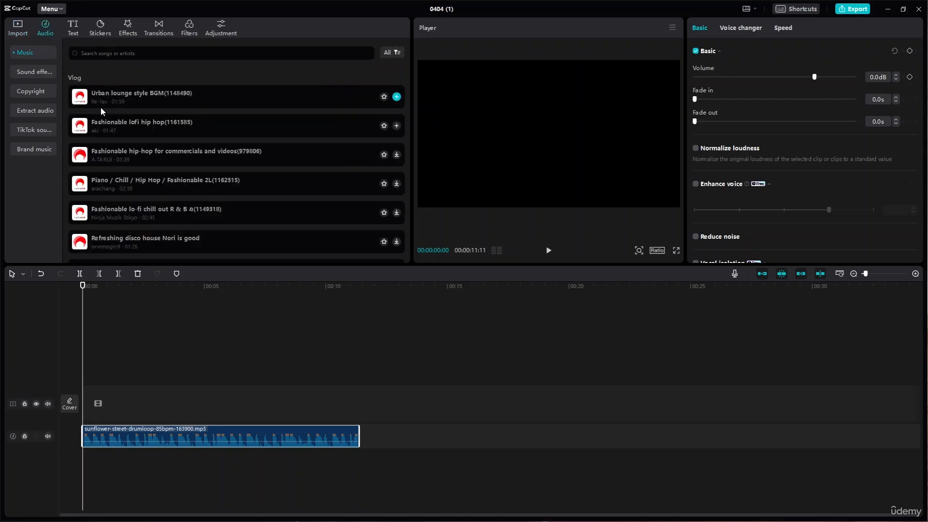
left_click(397, 97)
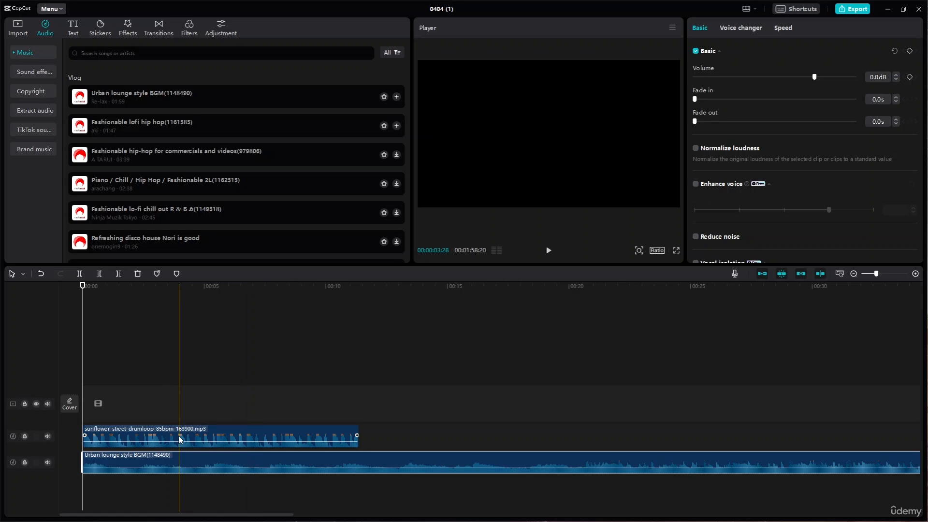
- Try the drumloop clip's volume at -10.1 dB and 20.0 dB, and settle on about -13.1 dB
scroll(193, 432, "up", 2)
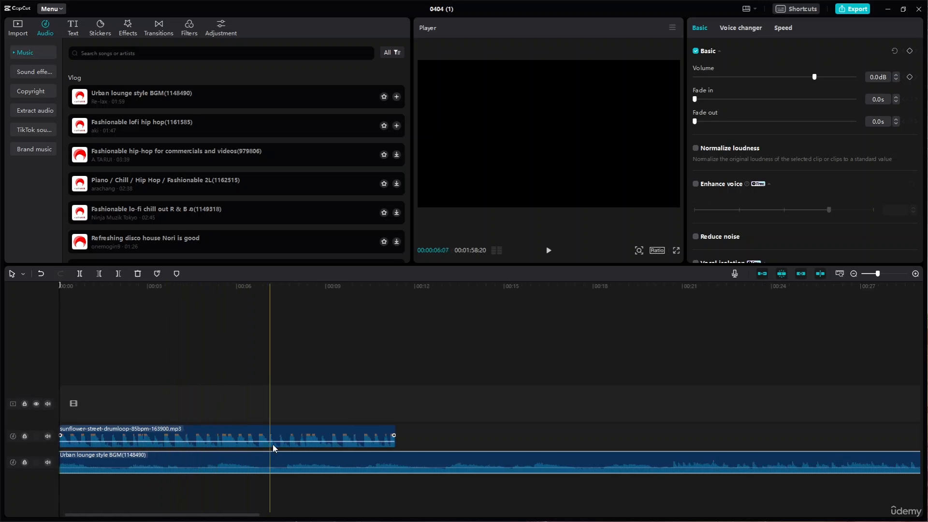
left_click(338, 441)
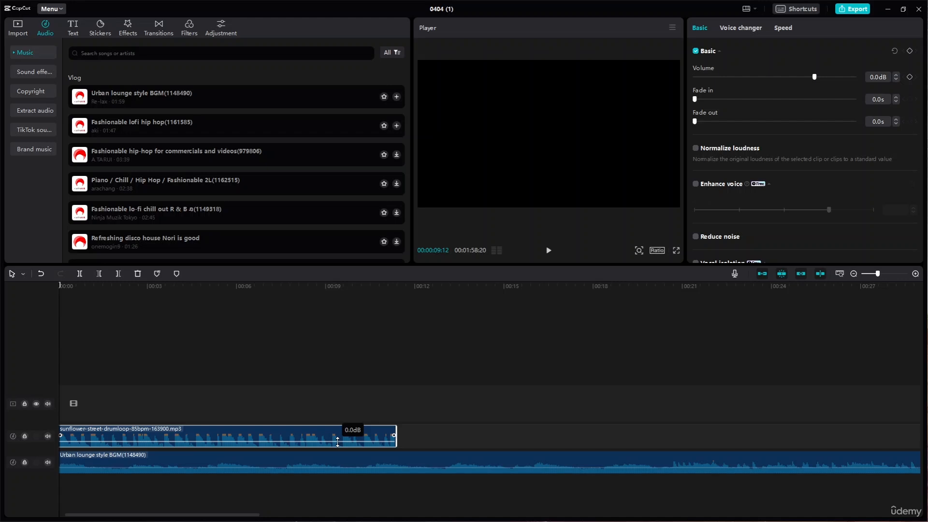
left_click_drag(337, 441, 338, 444)
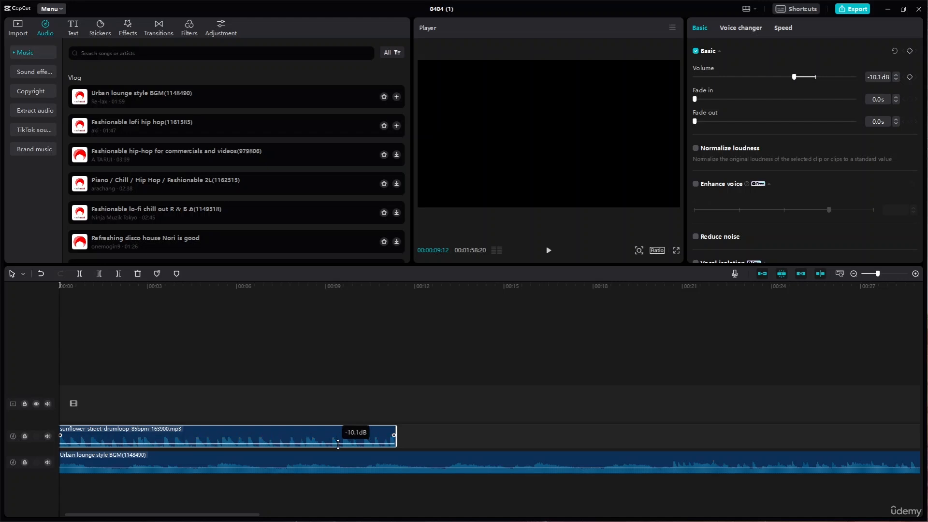
left_click_drag(338, 444, 339, 433)
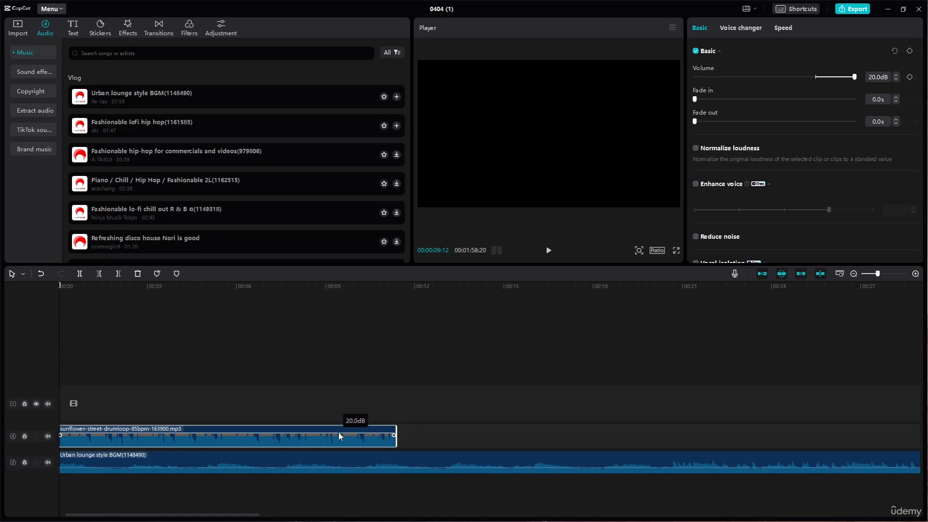
left_click_drag(340, 432, 347, 446)
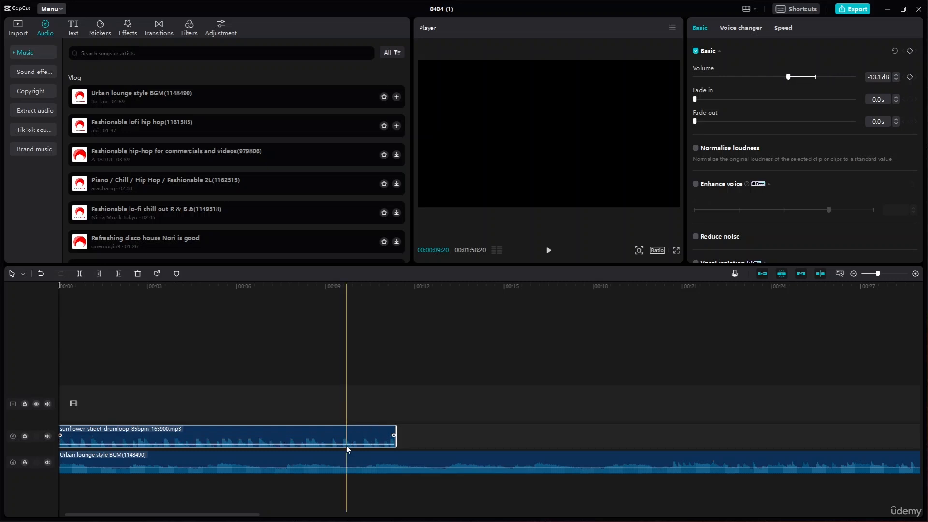
- Give the drumloop clip a fade-out of about 1.8 s and a fade-in of similar length
key("Home")
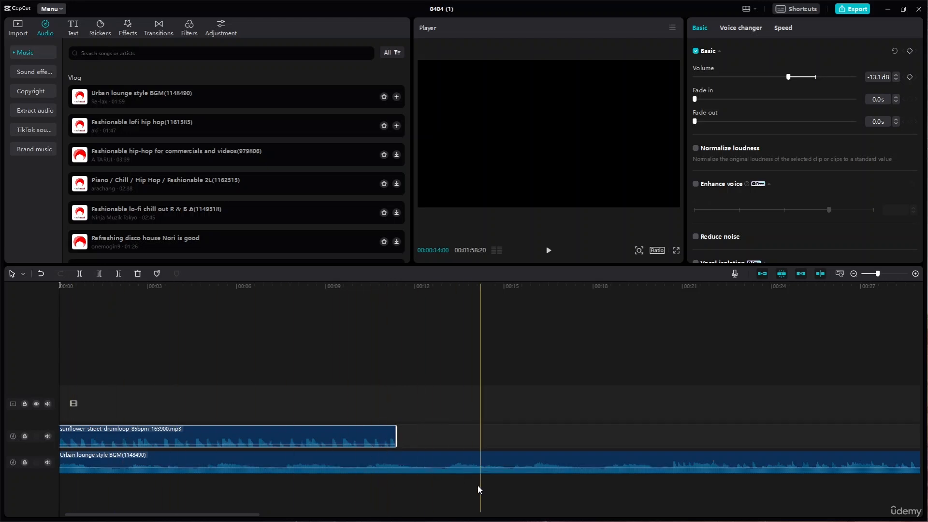
left_click_drag(252, 514, 186, 517)
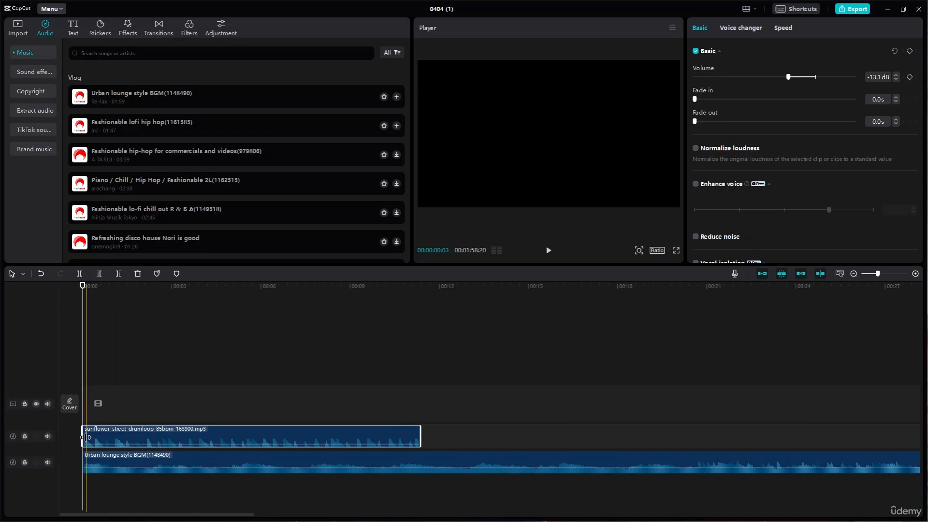
mouse_move(89, 437)
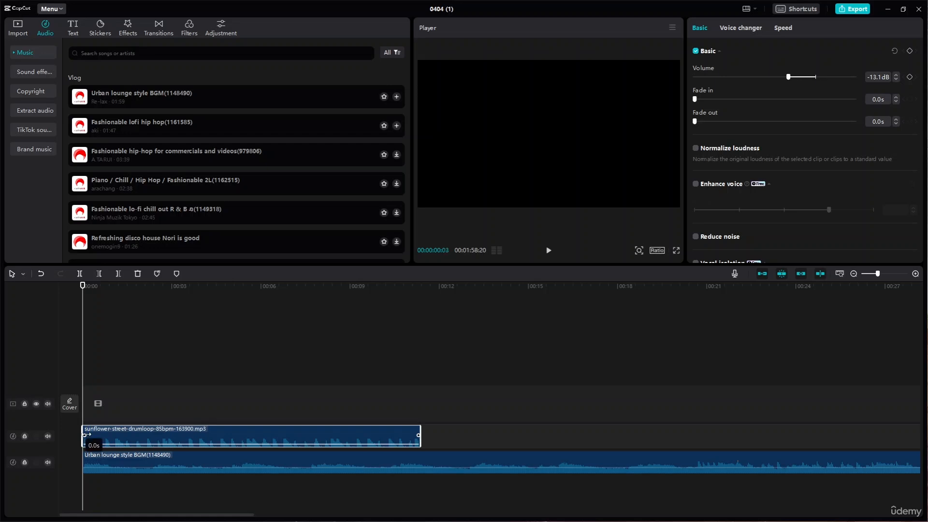
left_click_drag(86, 434, 29, 462)
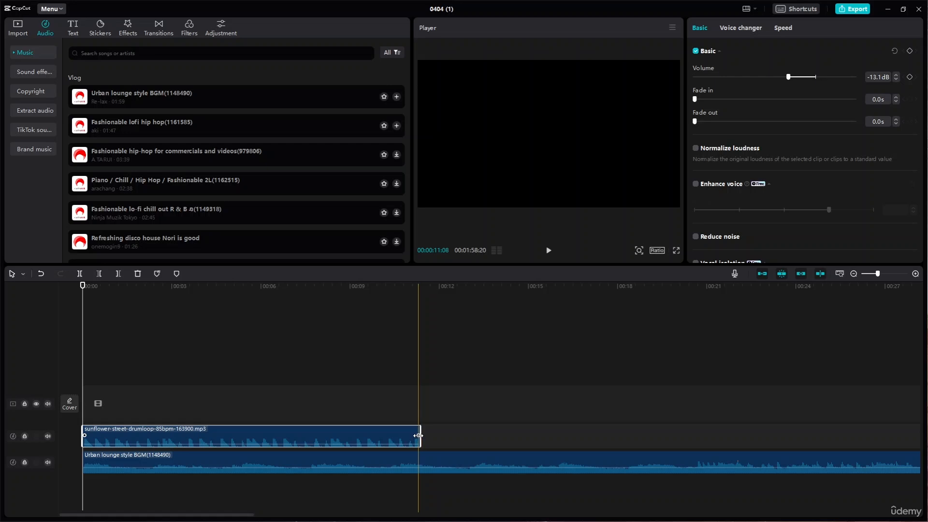
left_click_drag(417, 435, 365, 435)
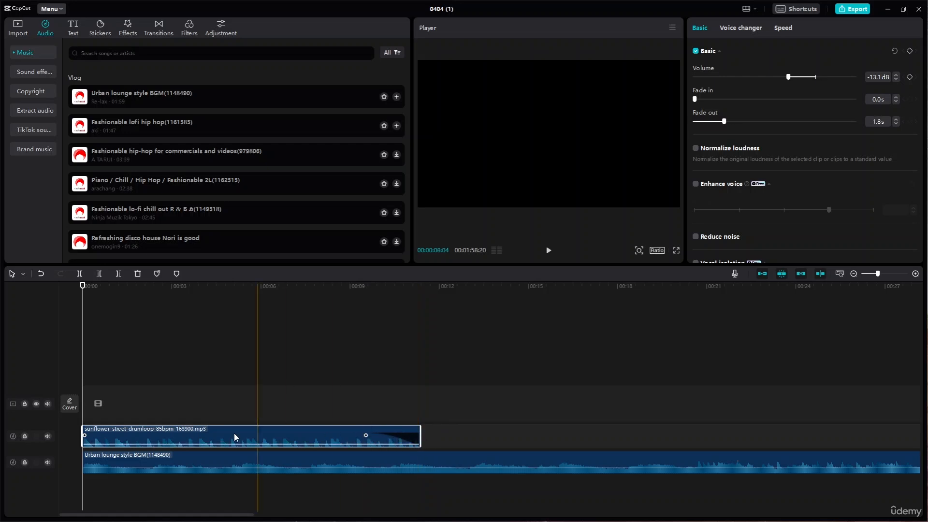
left_click_drag(88, 435, 127, 438)
- Delete the Urban lounge style BGM clip from the timeline and play the faded drumloop from its start
left_click(164, 457)
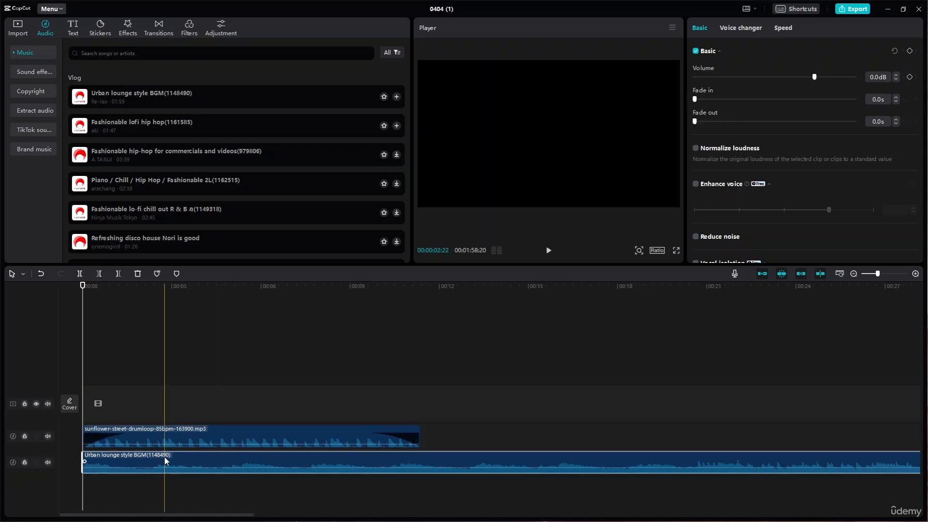
key("Delete")
key("space")
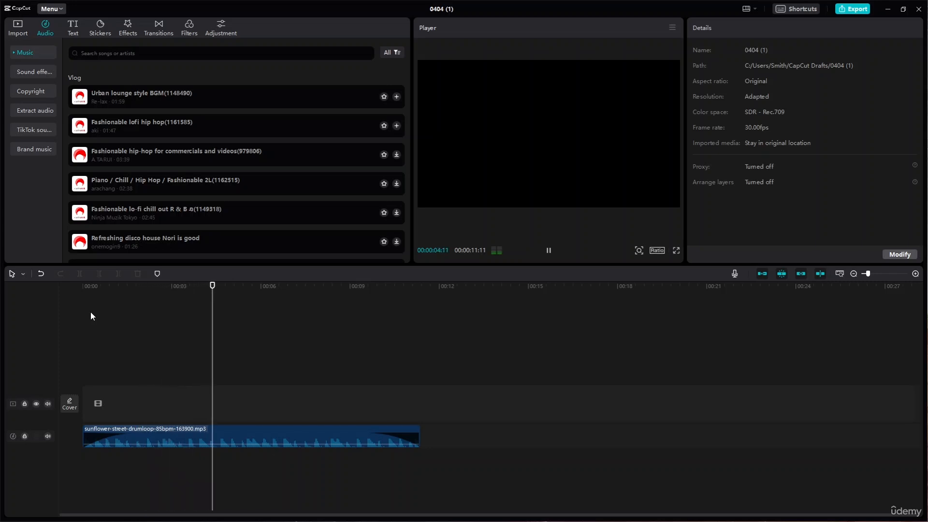
key("space")
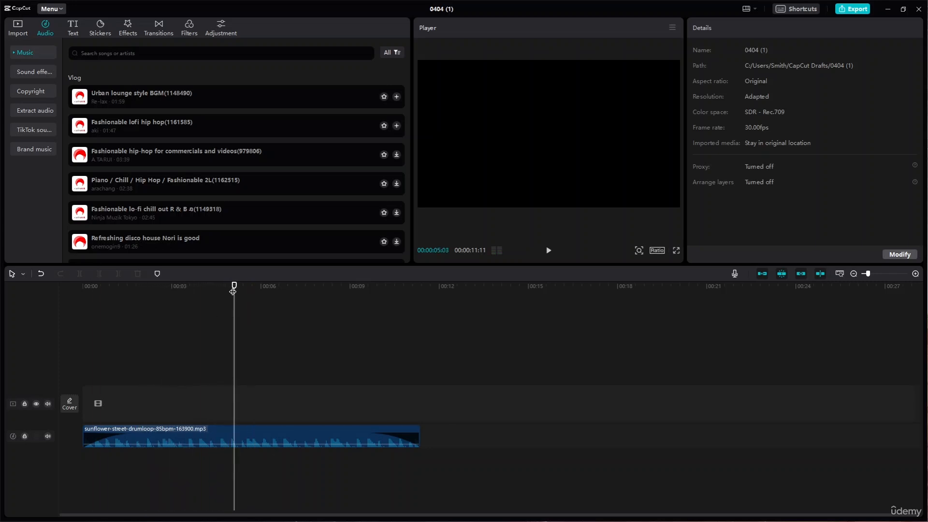
left_click_drag(233, 284, 30, 338)
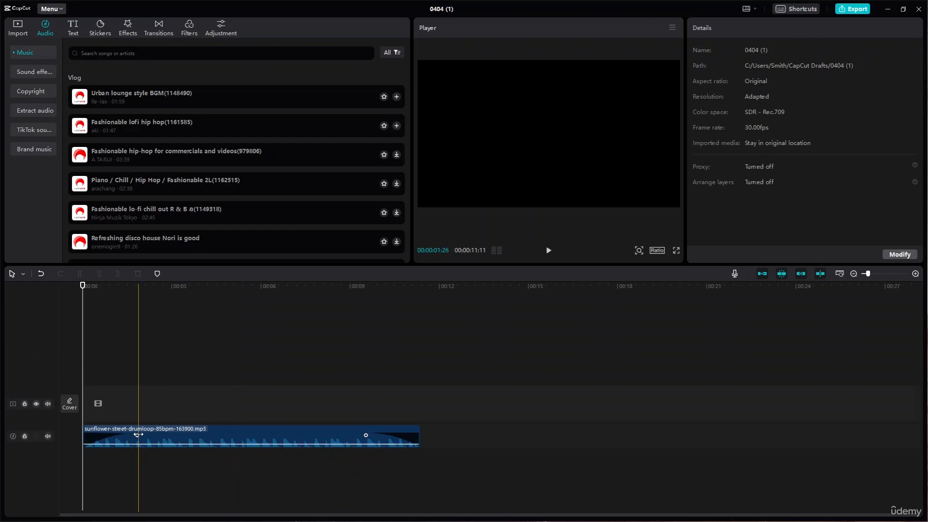
- Lengthen the drumloop's fade-in to about 4.3 s and play back both the start and the end of the clip
left_click_drag(139, 435, 212, 436)
key("space")
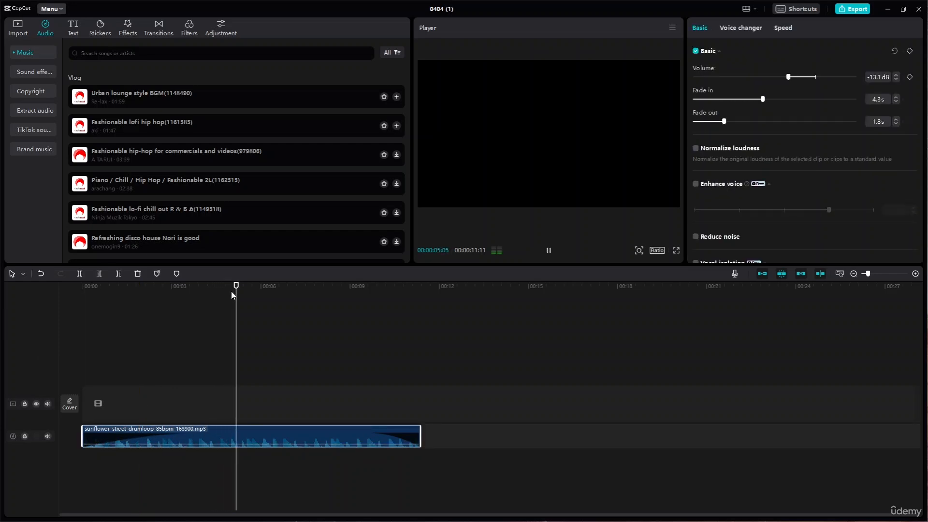
left_click_drag(231, 290, 78, 293)
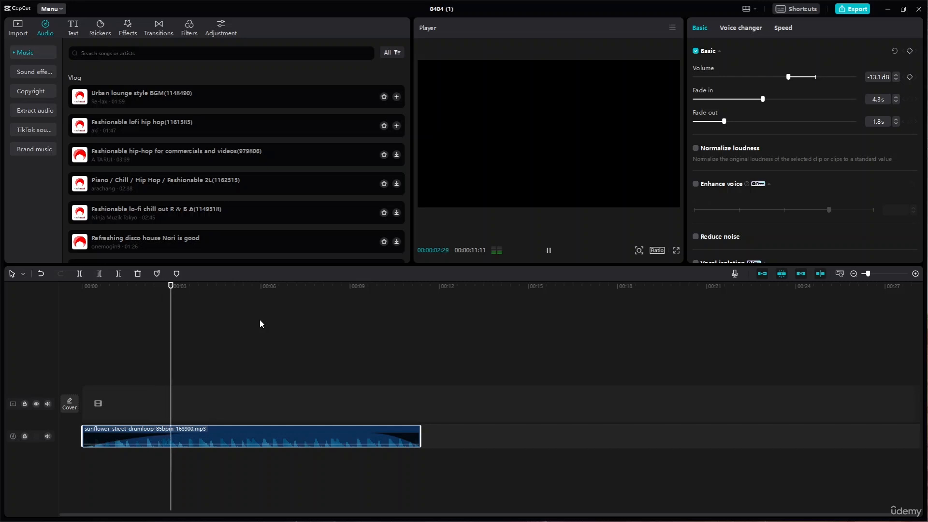
left_click_drag(199, 285, 304, 288)
left_click_drag(386, 289, 343, 286)
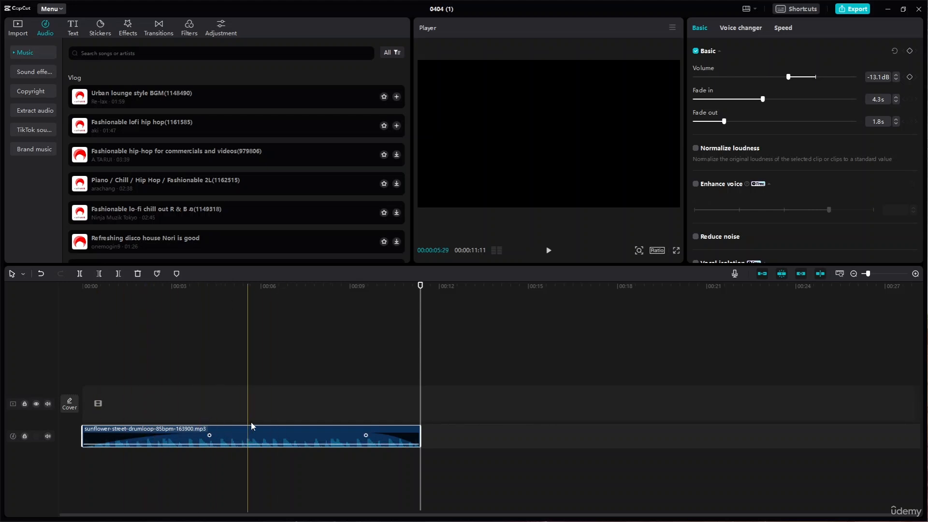
- Reset the drumloop clip's fade-in and fade-out to 0.0 s
left_click_drag(209, 435, 9, 425)
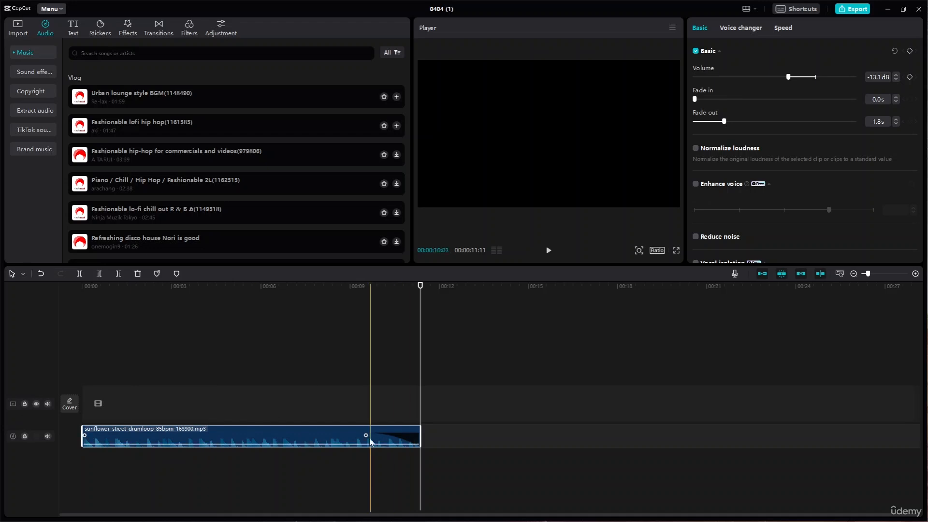
left_click_drag(366, 434, 455, 434)
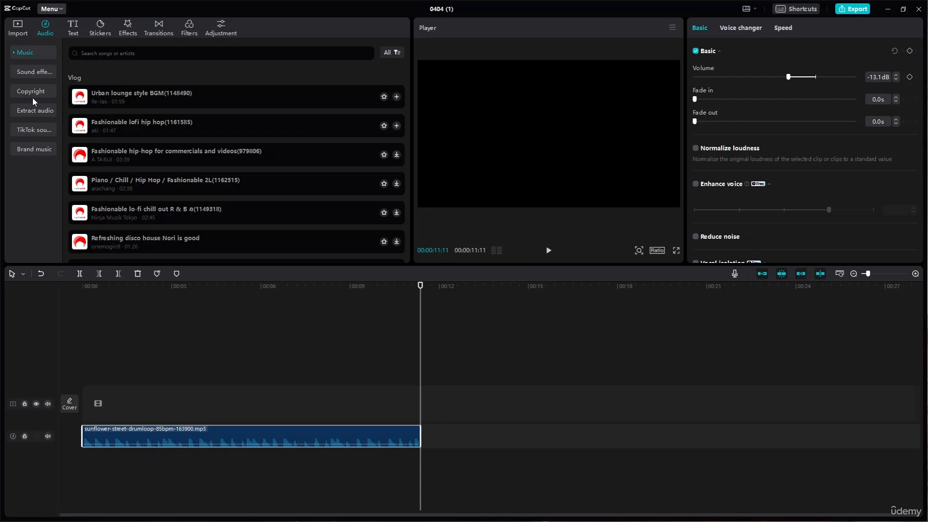
- Look at the sound effects library and run the TikTok copyright check on the drumloop audio
left_click(40, 74)
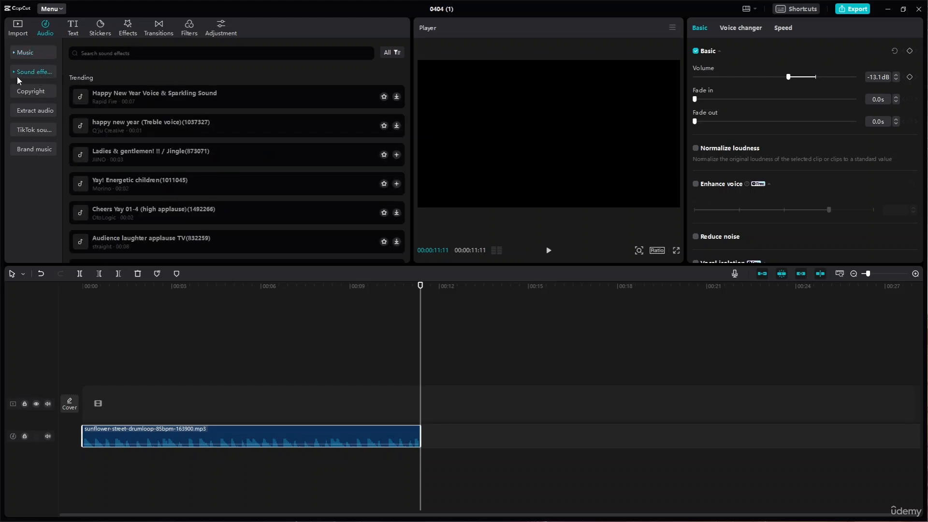
left_click(37, 92)
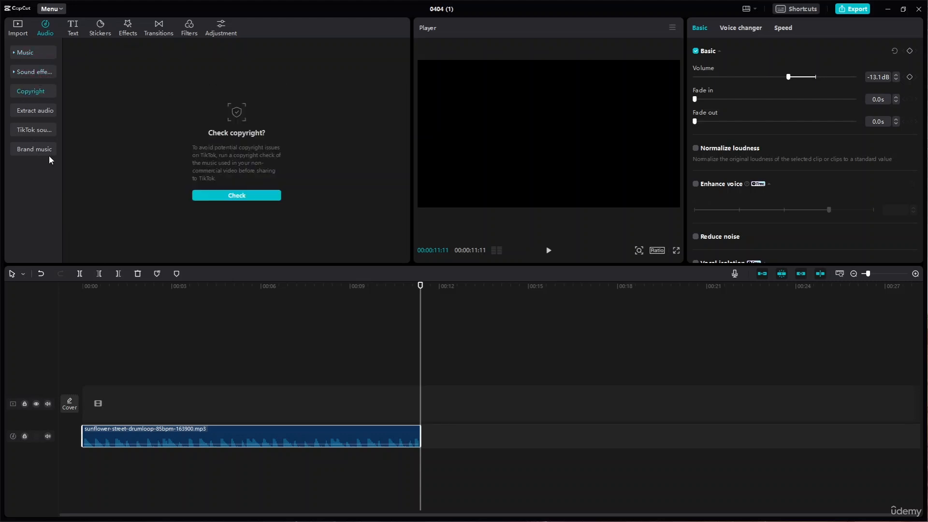
left_click(47, 110)
left_click(46, 95)
left_click(240, 198)
- Delete the drumloop clip and add Urban lounge style BGM from the Vlog music category to the timeline
key("Delete")
left_click(25, 52)
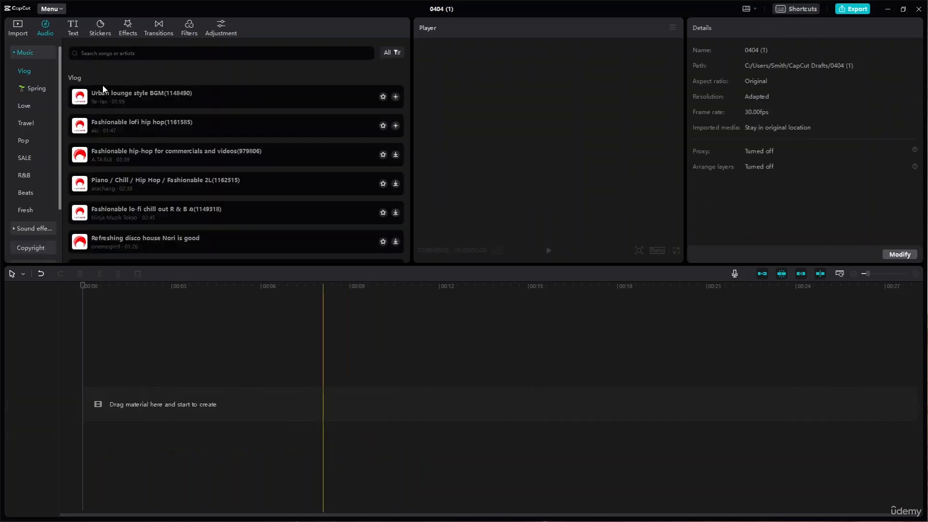
left_click(162, 102)
left_click(396, 97)
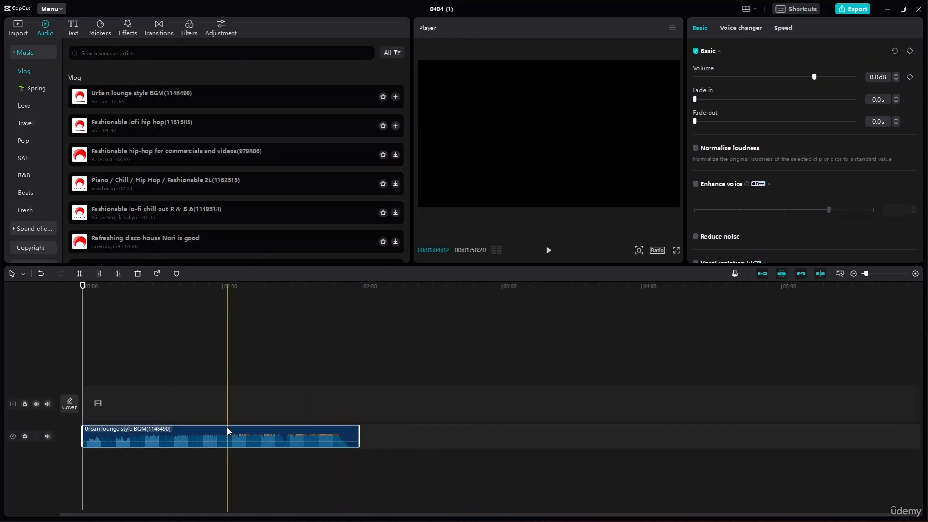
- Run the TikTok copyright check on the Urban lounge style BGM track, recheck it, and delete the clip
left_click(14, 52)
left_click(41, 96)
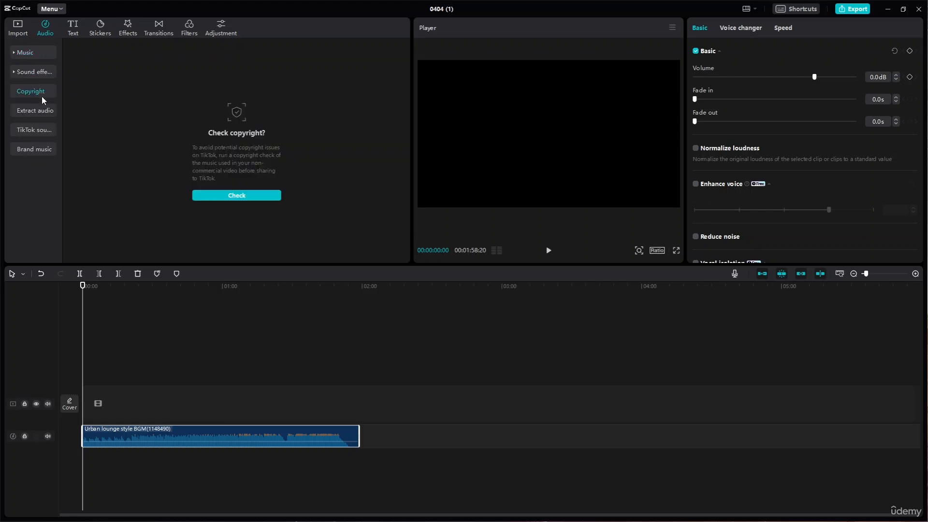
left_click(248, 195)
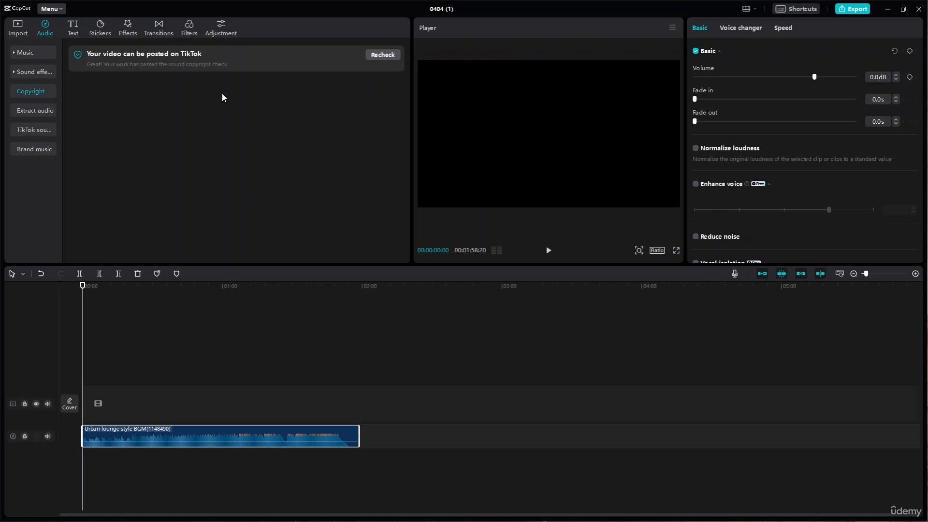
left_click(386, 56)
key("Delete")
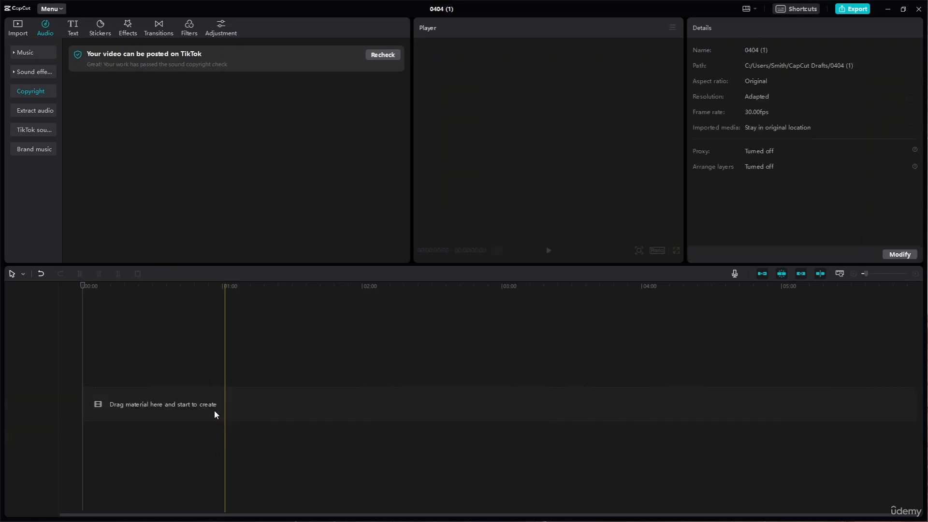
- Look through the imported media files, including the audio clips
left_click(18, 29)
scroll(115, 127, "up", 1)
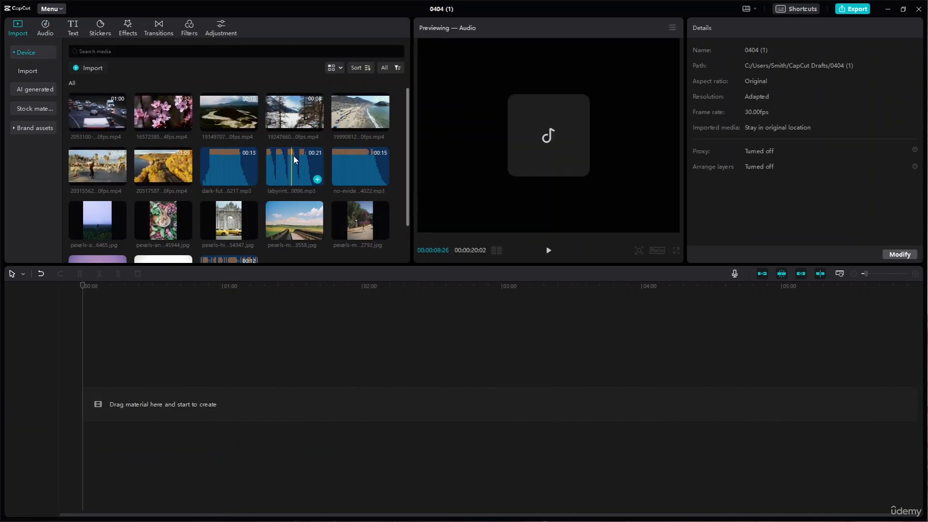
scroll(259, 178, "down", 1)
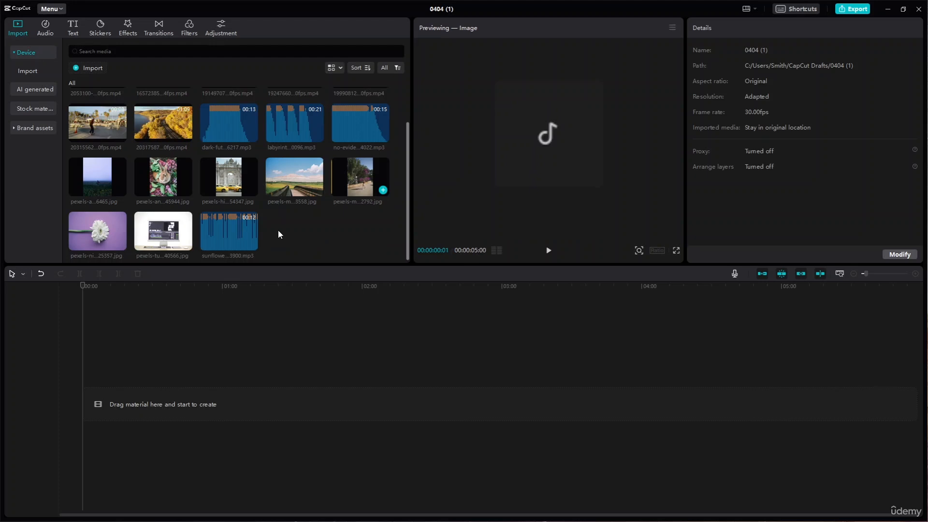
scroll(245, 237, "up", 1)
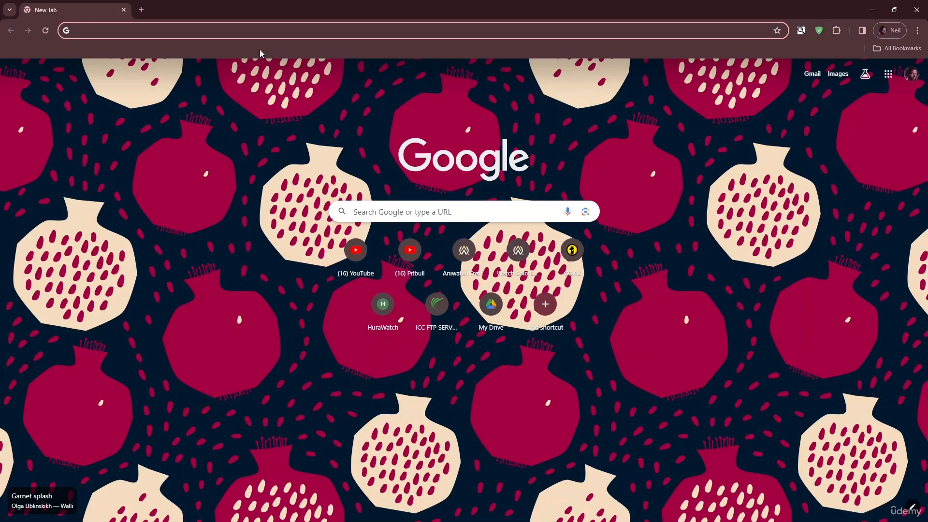
- Search the web for "royalty free music" and open Pixabay's Royalty Free Music Download page
type("royal")
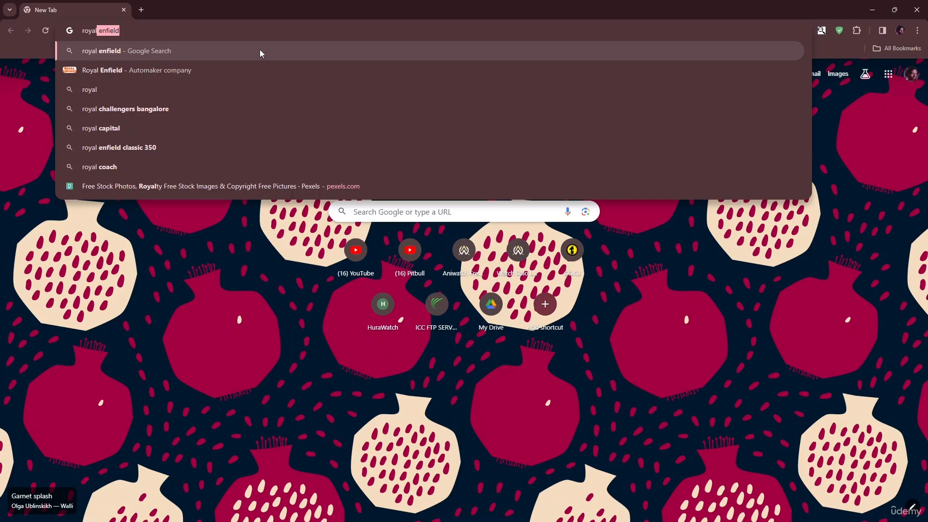
type("ty free music")
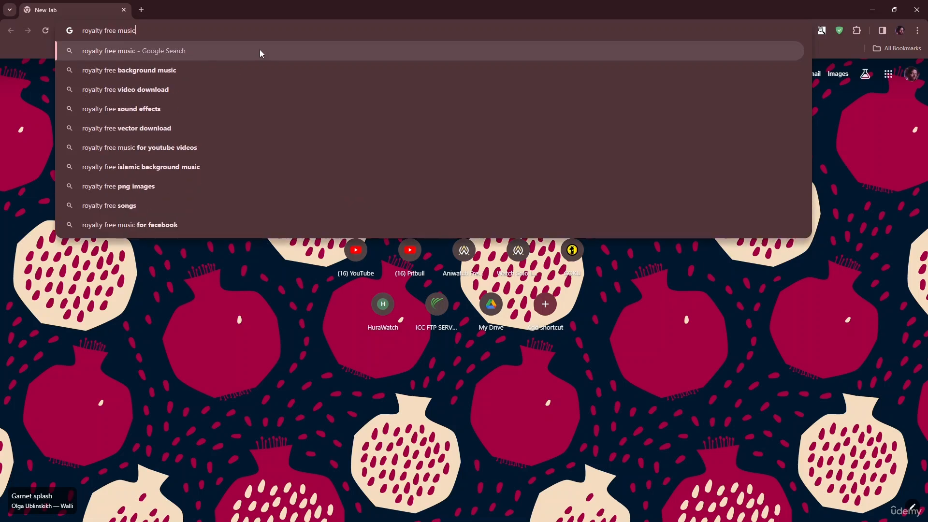
key("Return")
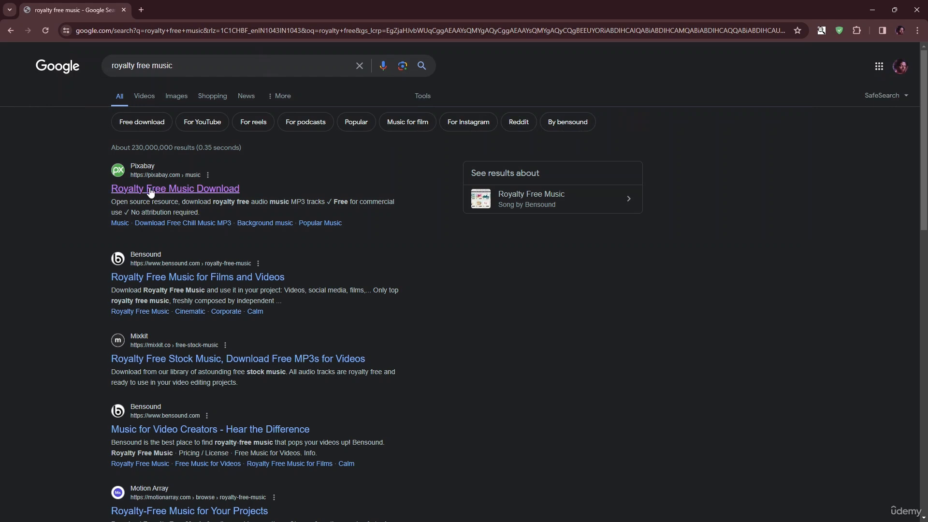
left_click(194, 189)
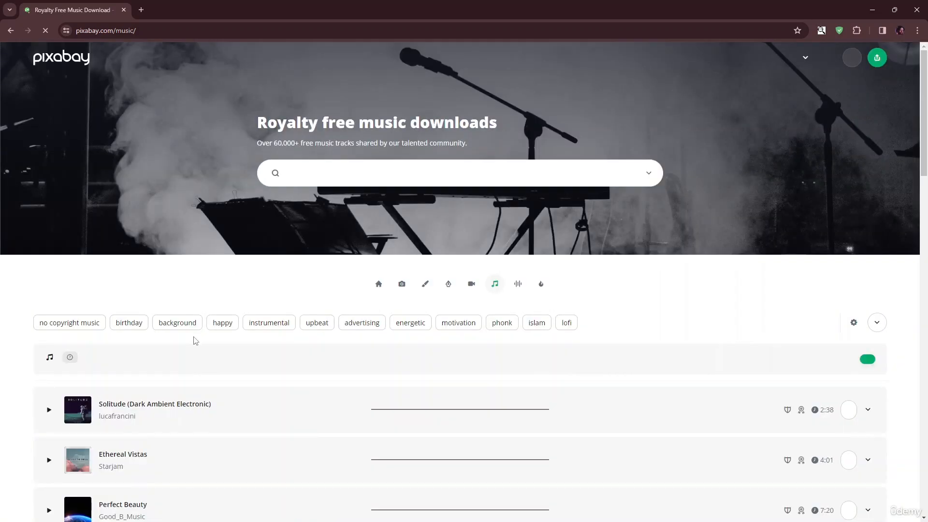
- Download the track Solitude (Dark Ambient Electronic) from Pixabay
scroll(328, 390, "down", 1)
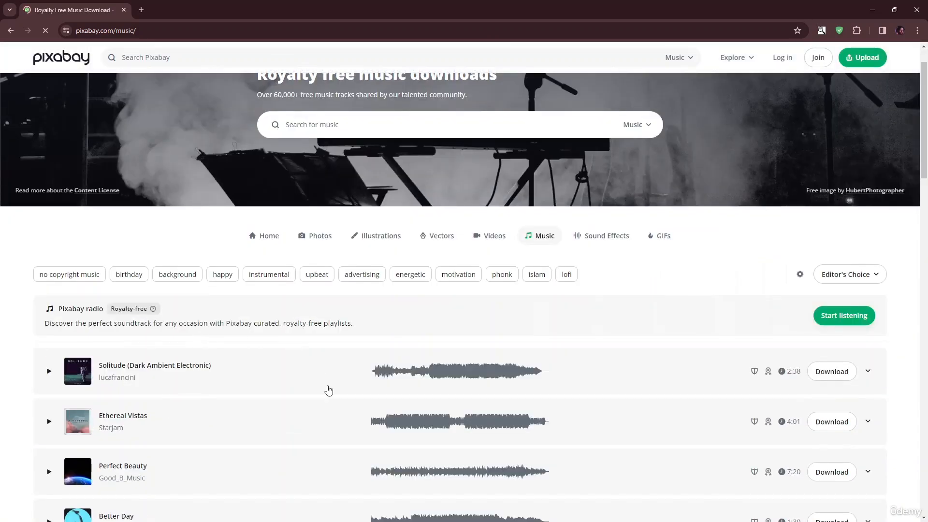
left_click(839, 377)
left_click(594, 216)
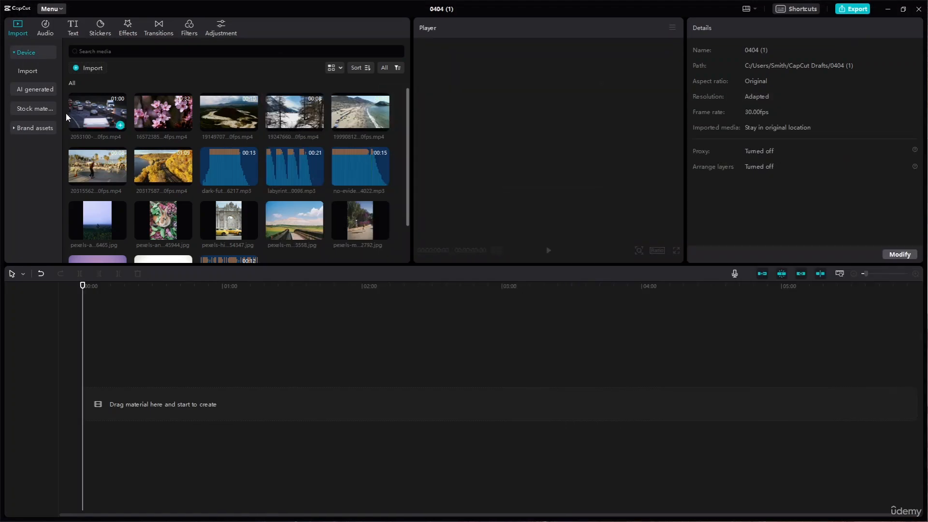
- Switch to CapCut, import the solitude-dark-ambient-electronic file from Downloads, and place it at the start of the timeline
left_click(92, 68)
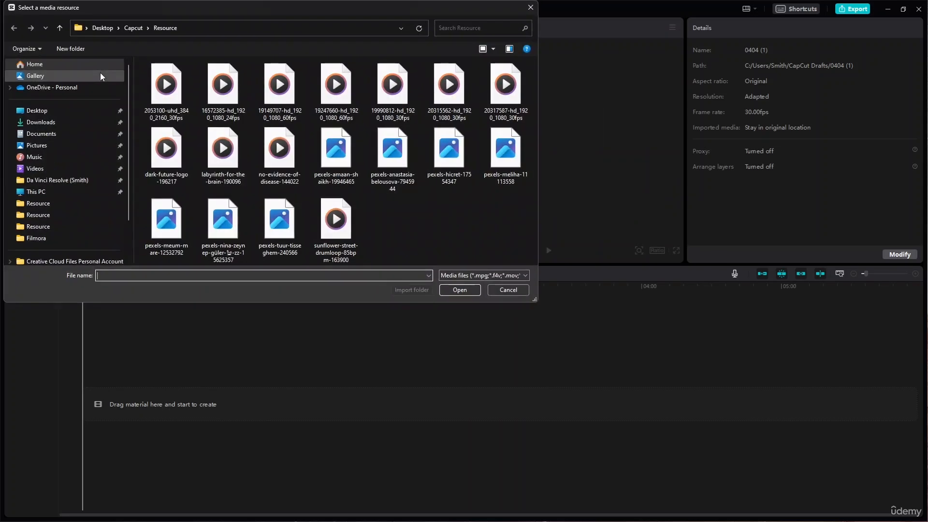
left_click(74, 122)
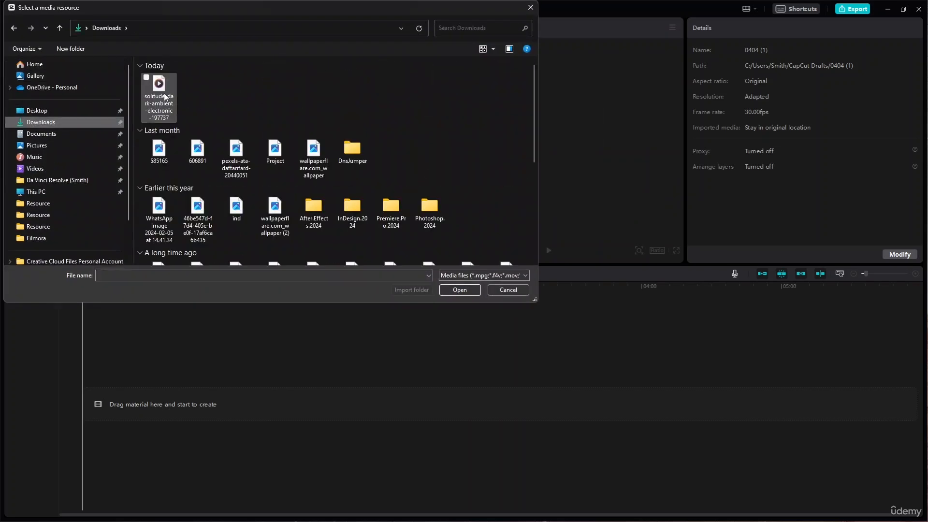
double_click(164, 92)
left_click_drag(295, 229, 86, 399)
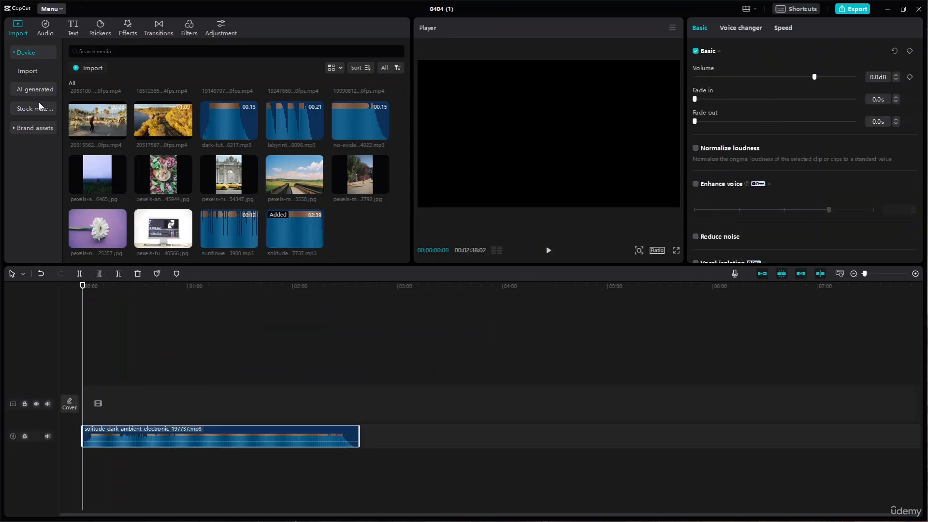
- Rerun the TikTok copyright check for the Solitude track and look through the Extract audio, TikTok sounds and Brand music sections
left_click(49, 33)
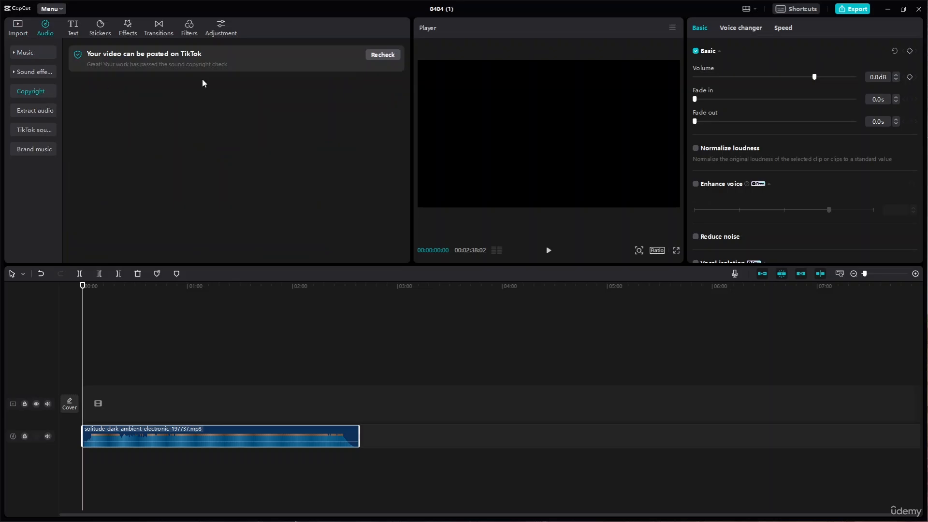
left_click(385, 55)
left_click(50, 111)
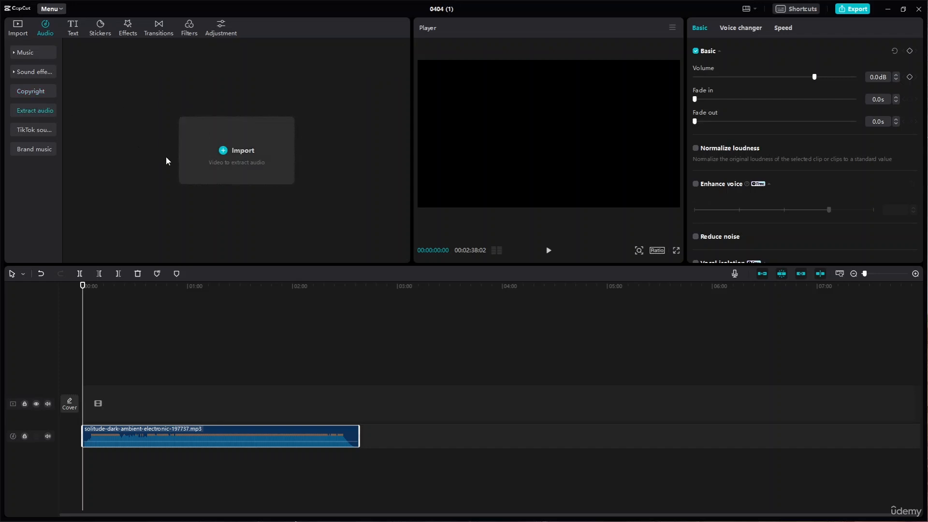
left_click(34, 135)
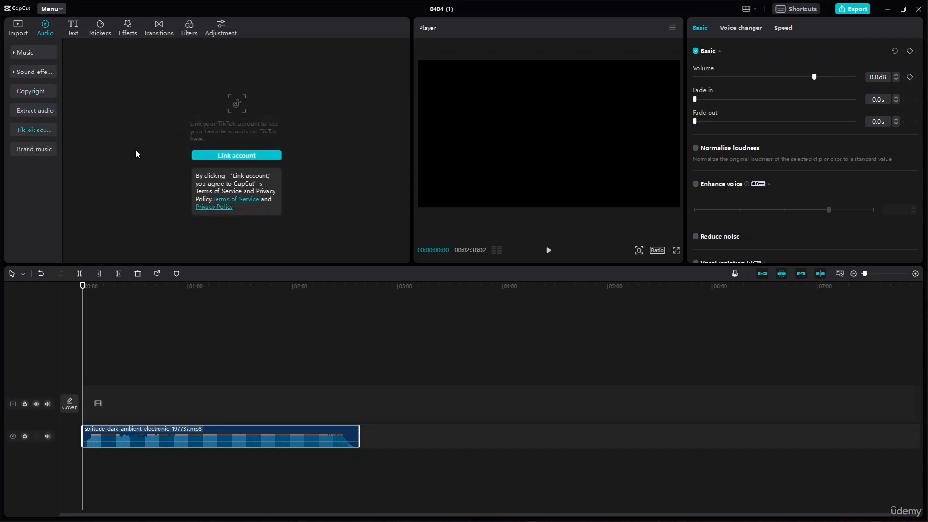
left_click(48, 148)
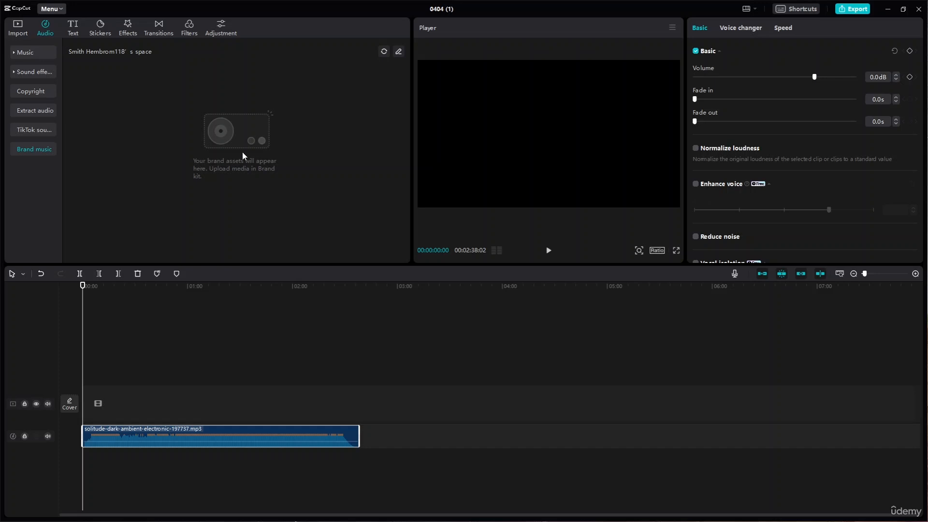
- Return to the imported media, enlarge the area above the timeline, and play a short part of the Solitude clip
left_click(24, 22)
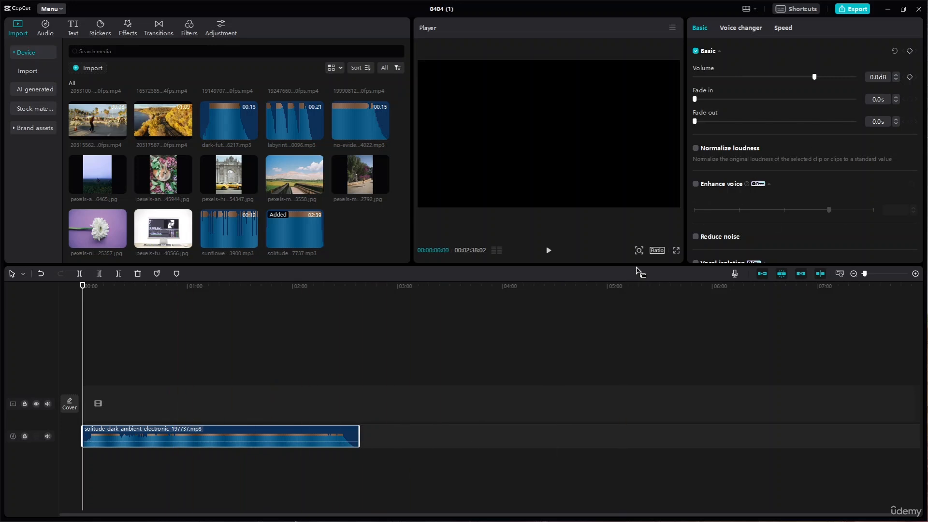
left_click_drag(639, 265, 628, 330)
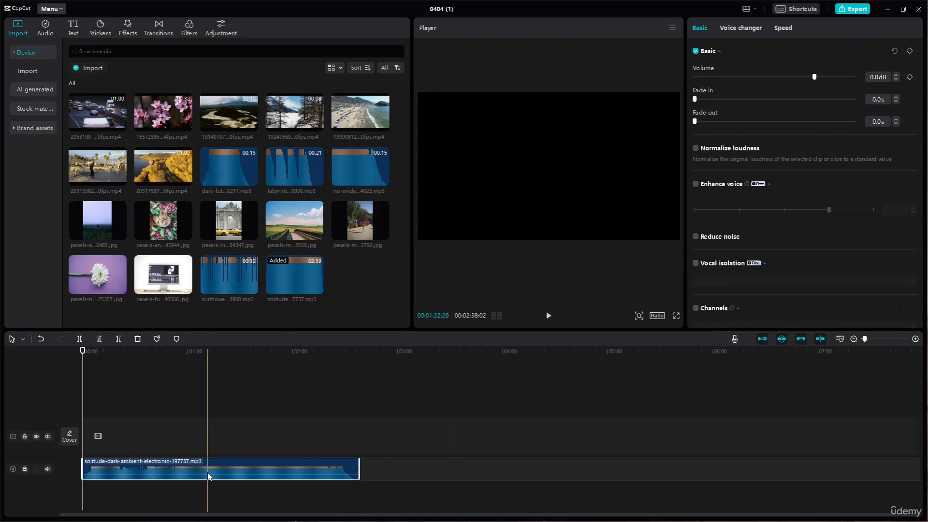
left_click(97, 370)
key("space")
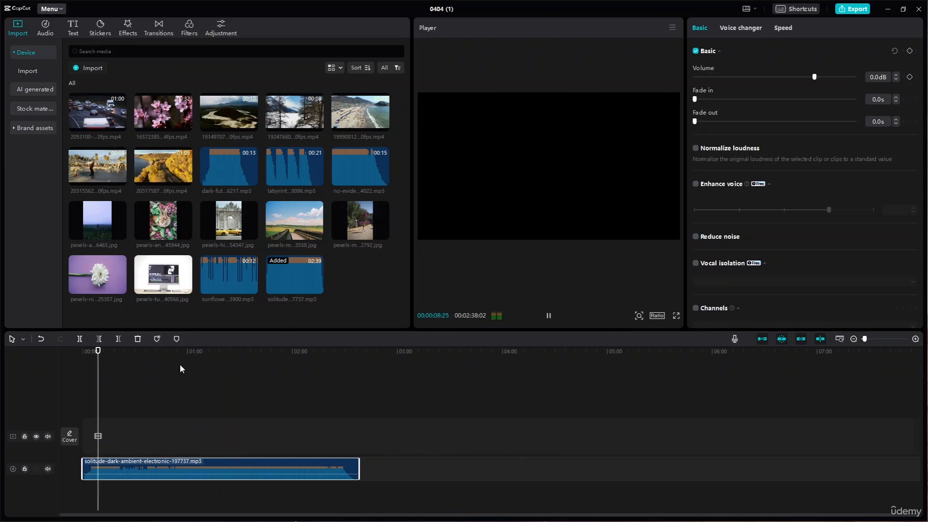
key("space")
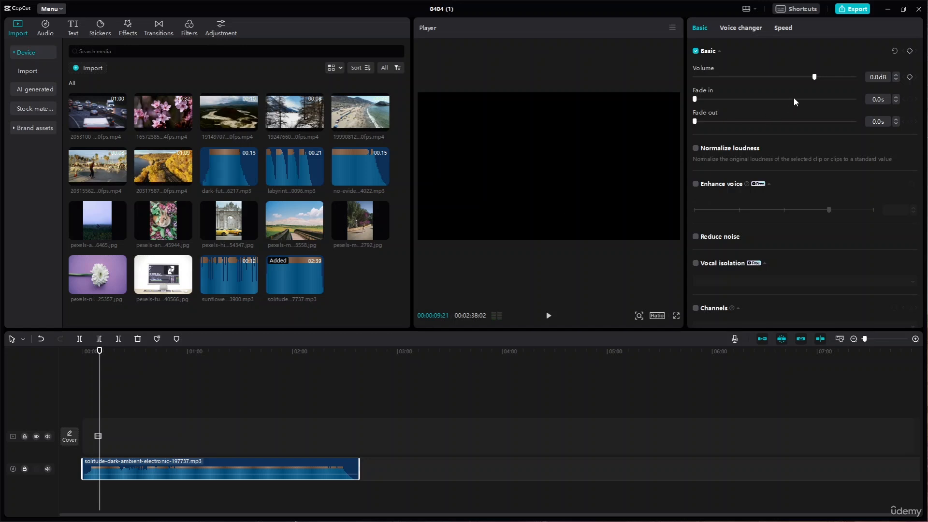
- Try out different volume and fade-in amounts on the Solitude clip and bring both back to zero
left_click_drag(816, 82, 739, 79)
left_click_drag(773, 112, 816, 104)
left_click_drag(695, 99, 399, 169)
- Turn on Normalize loudness for the Solitude clip, play its beginning, and return the playhead to the start
left_click(695, 149)
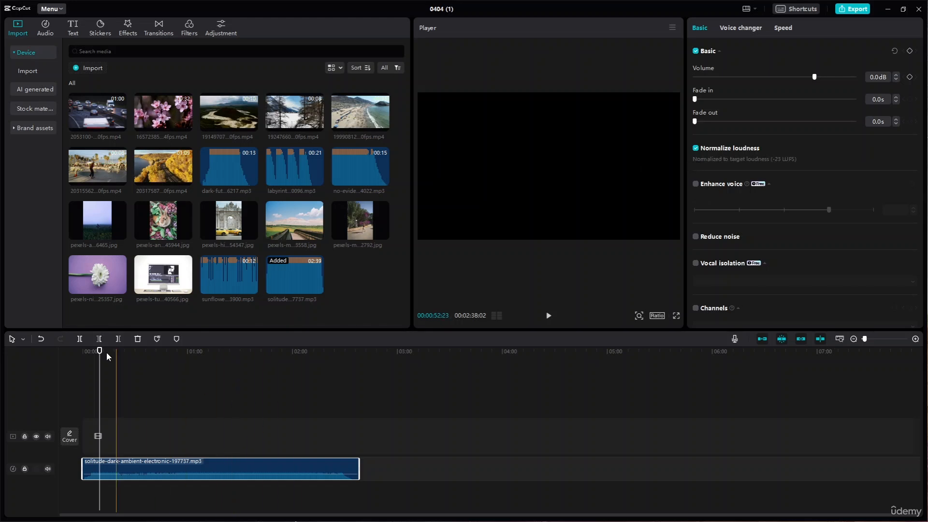
left_click_drag(100, 351, 84, 351)
key("space")
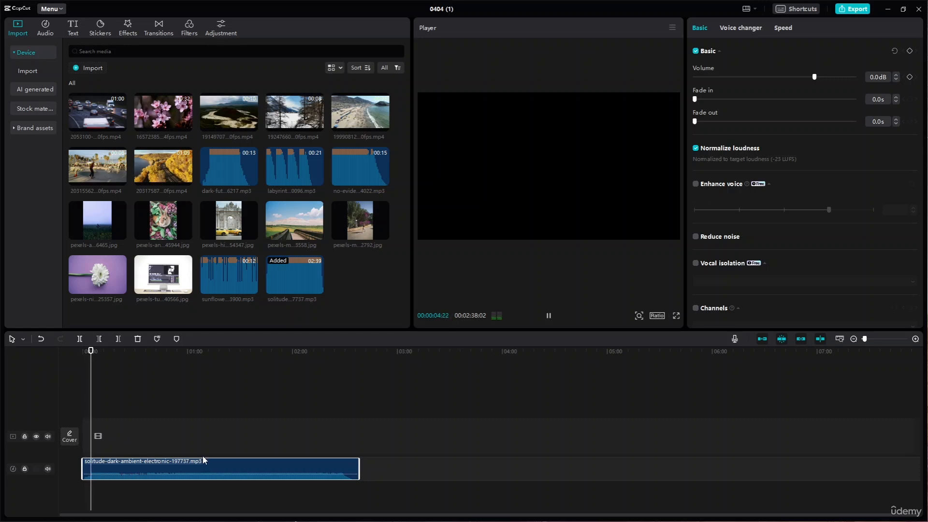
key("space")
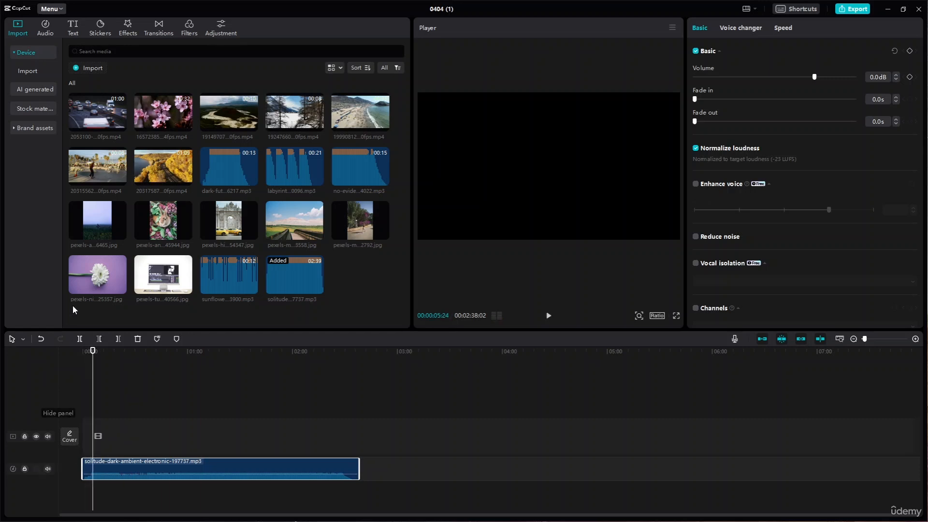
left_click_drag(90, 356, 1, 355)
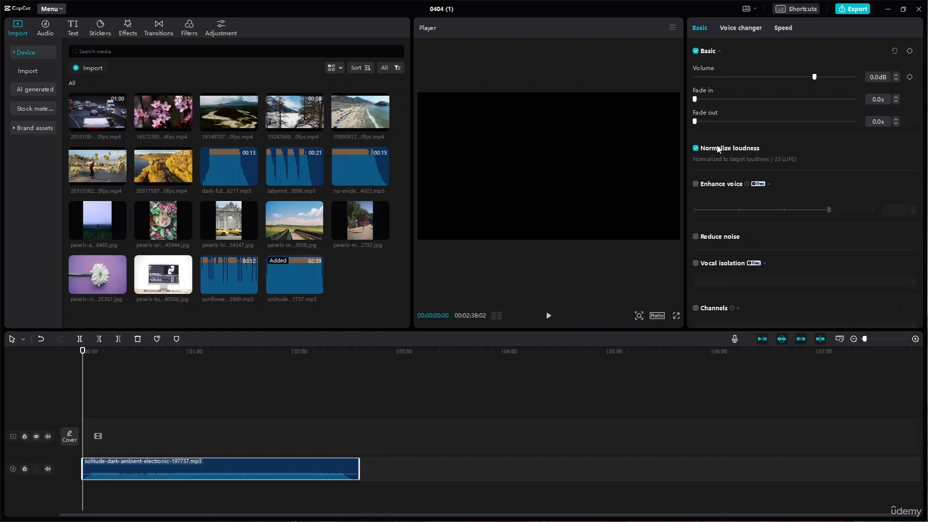
- Turn on Enhance voice for the Solitude clip and play it from shortly before the one-minute mark
left_click(696, 185)
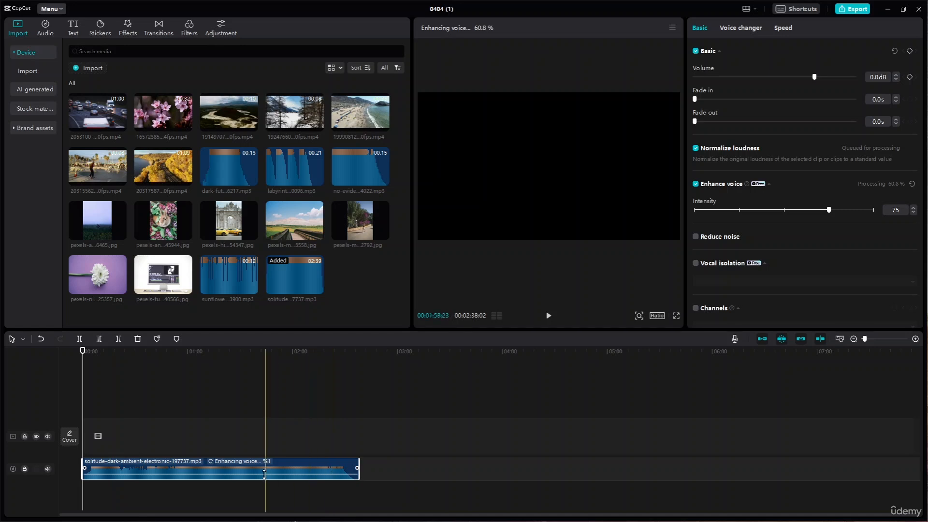
left_click(171, 474)
key("space")
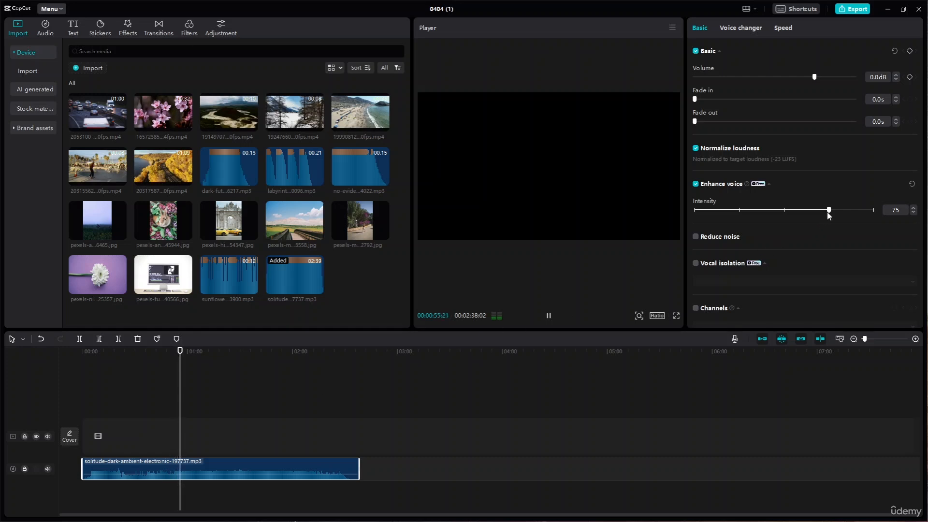
- Set the Enhance voice intensity to 50 and play the clip's opening seconds to hear the effect
left_click_drag(827, 212, 782, 217)
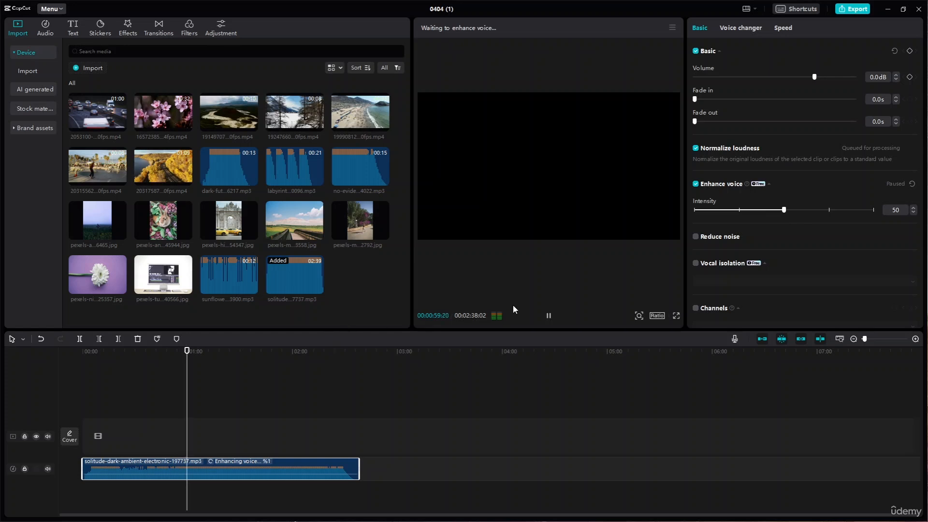
left_click(548, 317)
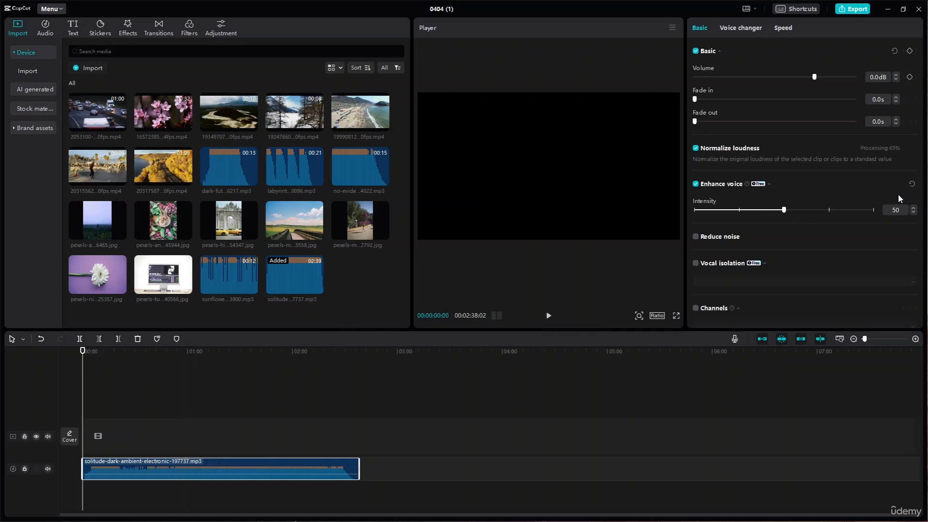
left_click(549, 317)
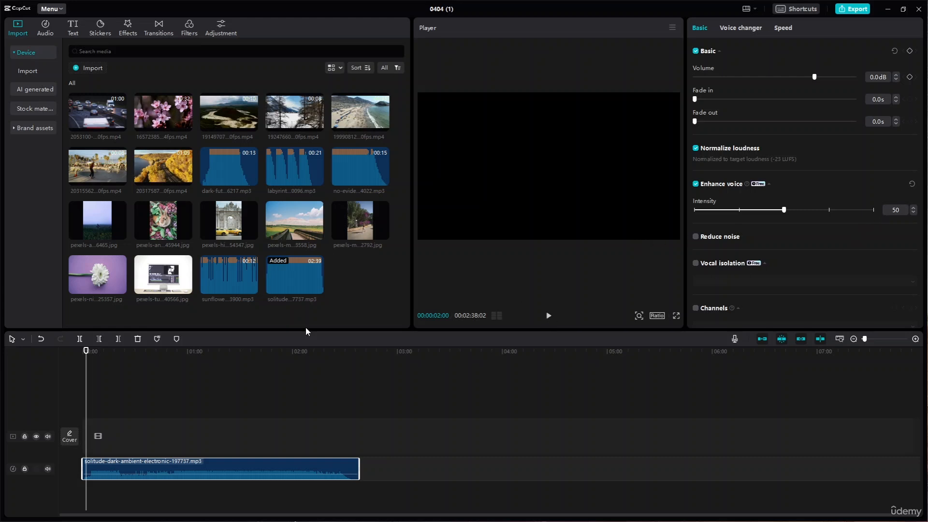
left_click(548, 319)
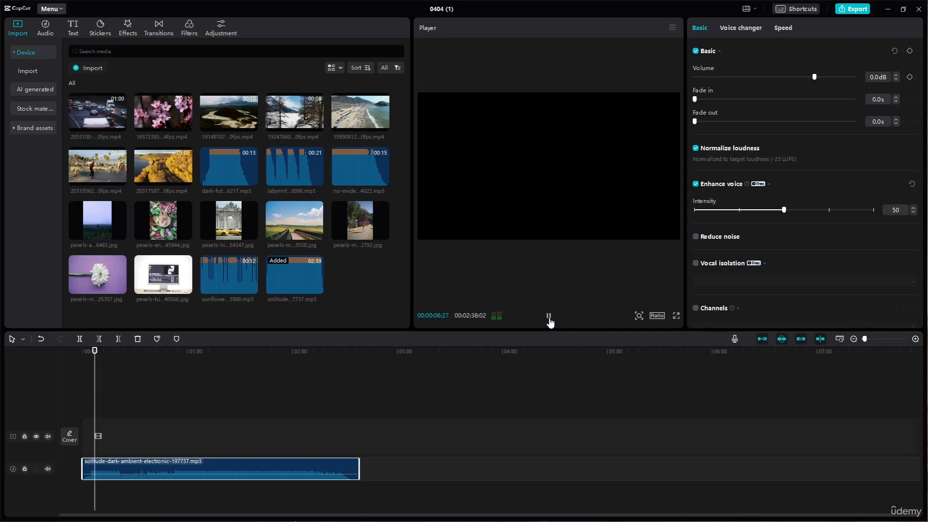
left_click(548, 317)
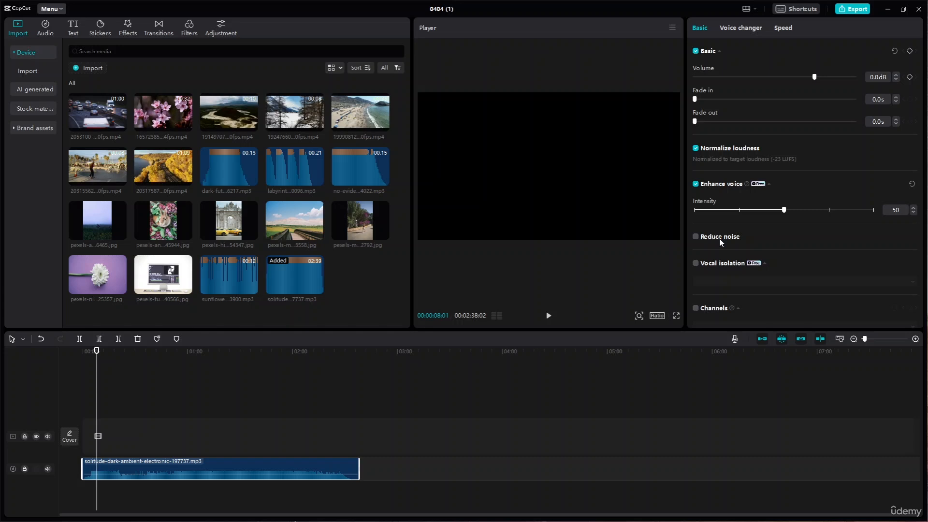
- Try an Enhance voice intensity of 60, set it back to 75, and turn on Reduce noise for the Solitude clip
left_click(896, 211)
type("60")
left_click(895, 210)
type("60")
mouse_move(789, 214)
left_mouse_down()
mouse_move(825, 213)
mouse_move(794, 214)
left_mouse_up()
left_click_drag(740, 213, 686, 213)
left_click(693, 236)
scroll(712, 227, "down", 1)
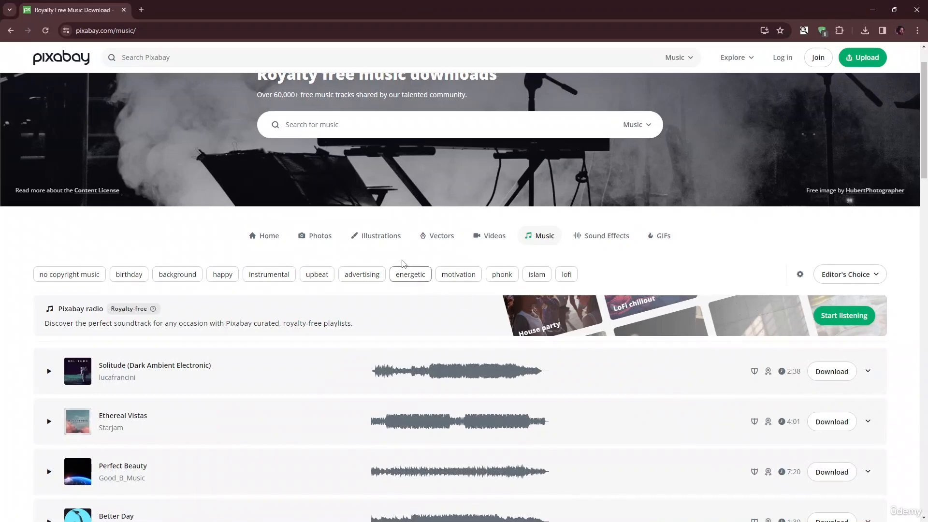
- Switch to the Pixabay page in the browser, search its music for "noise", and preview the Cafe Music track
left_click(380, 129)
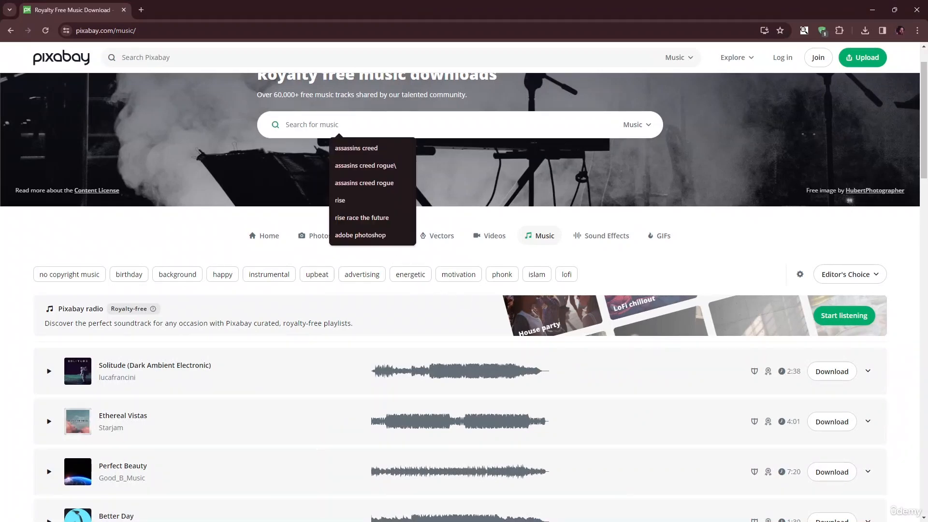
type("noise")
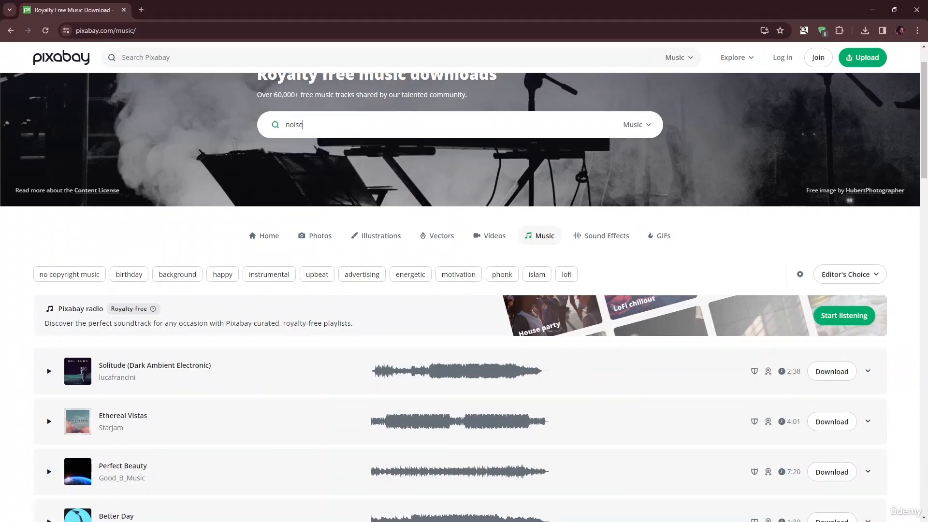
key("Return")
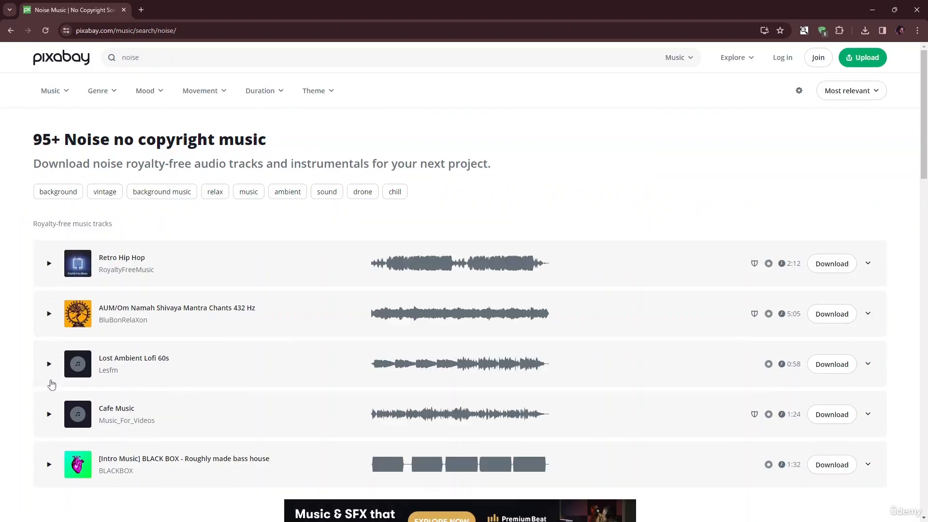
left_click(49, 415)
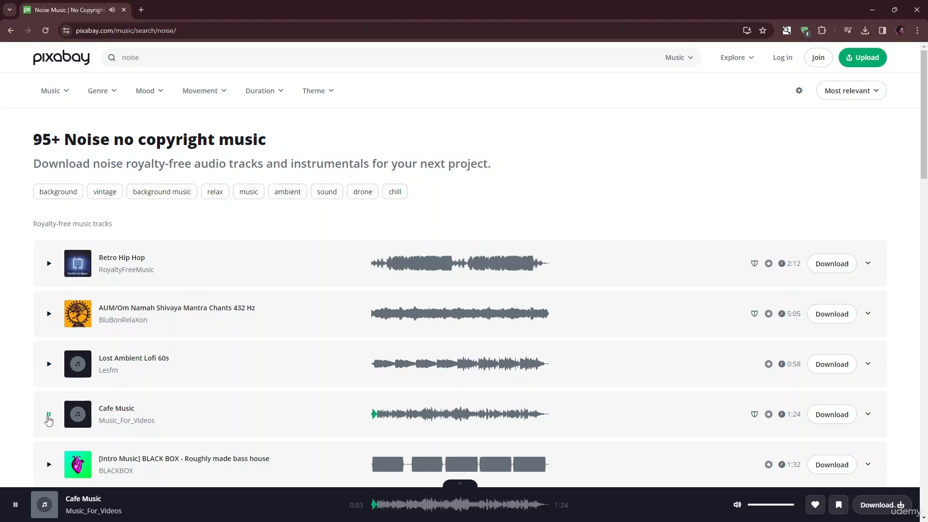
left_click(49, 416)
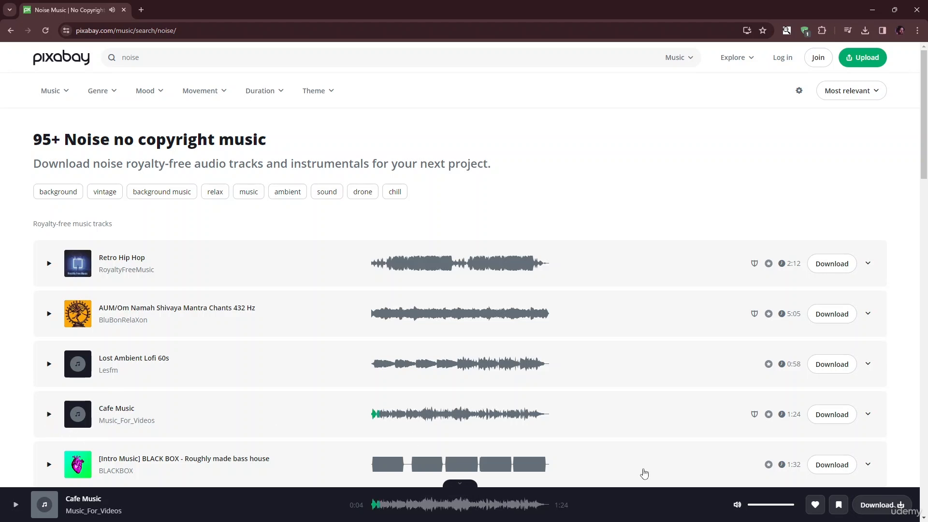
- Download the Cafe Music track from Pixabay and return to CapCut
left_click(824, 415)
left_click(595, 215)
left_click(879, 4)
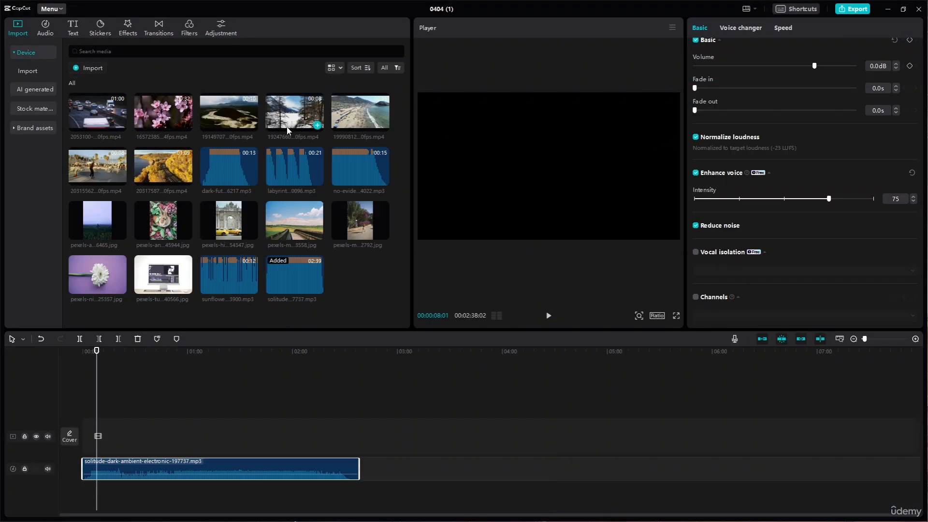
- Import the downloaded cafe-music-163375 file from the Downloads folder into the project media
left_click(94, 70)
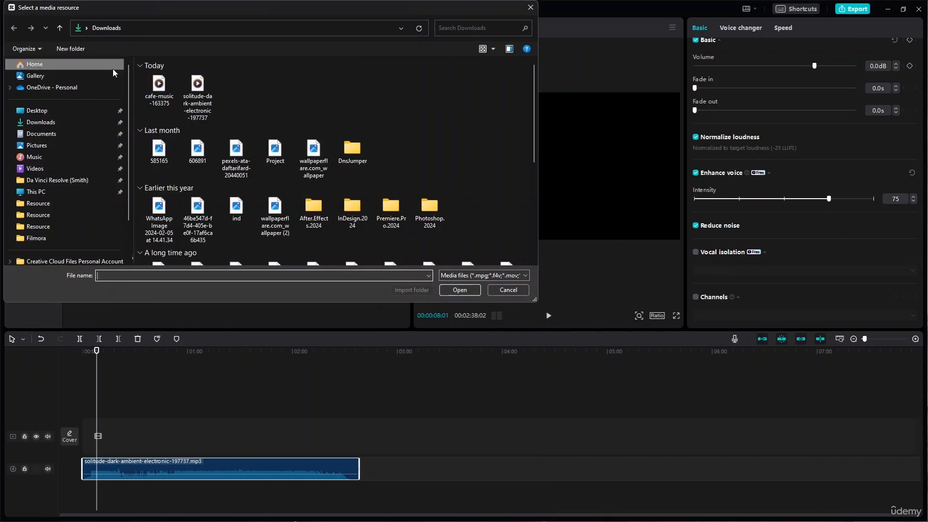
left_click(156, 85)
left_click(458, 291)
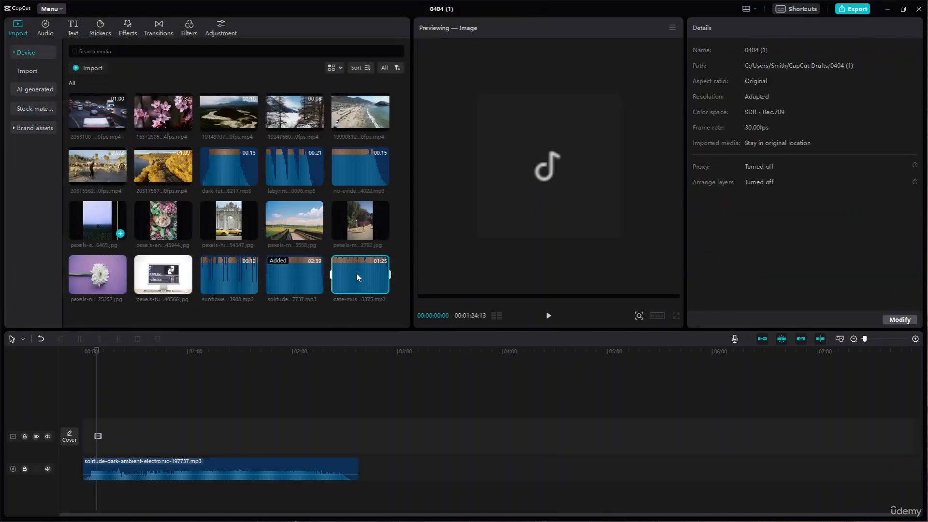
- Delete the Solitude clip from the timeline and place the cafe-music clip at its start
left_click(268, 473)
key("Delete")
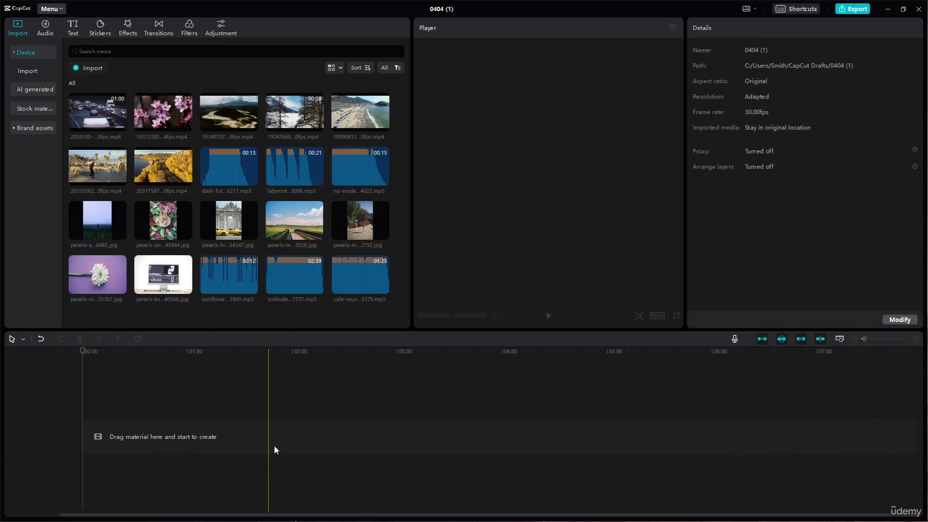
left_click_drag(343, 286, 83, 442)
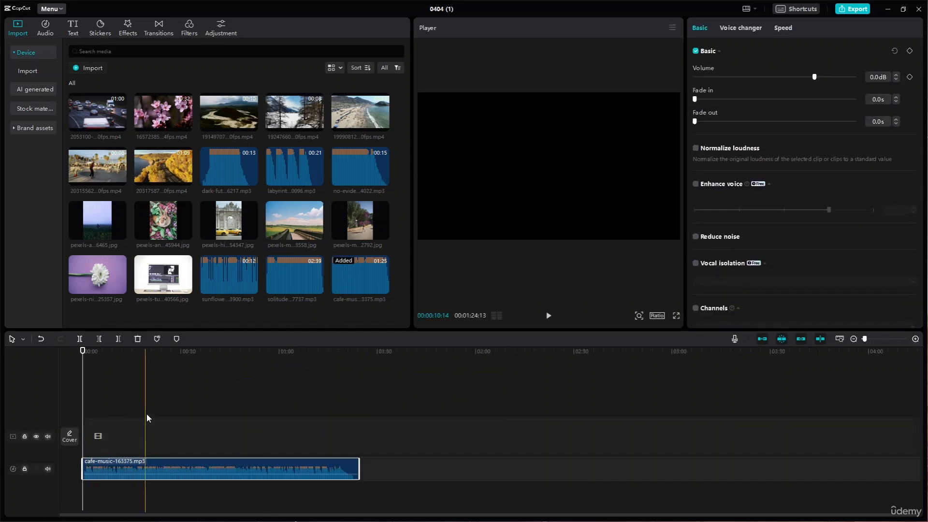
- Play part of the cafe-music clip, turn on Reduce noise, and play it again to hear the difference
key("space")
key("space")
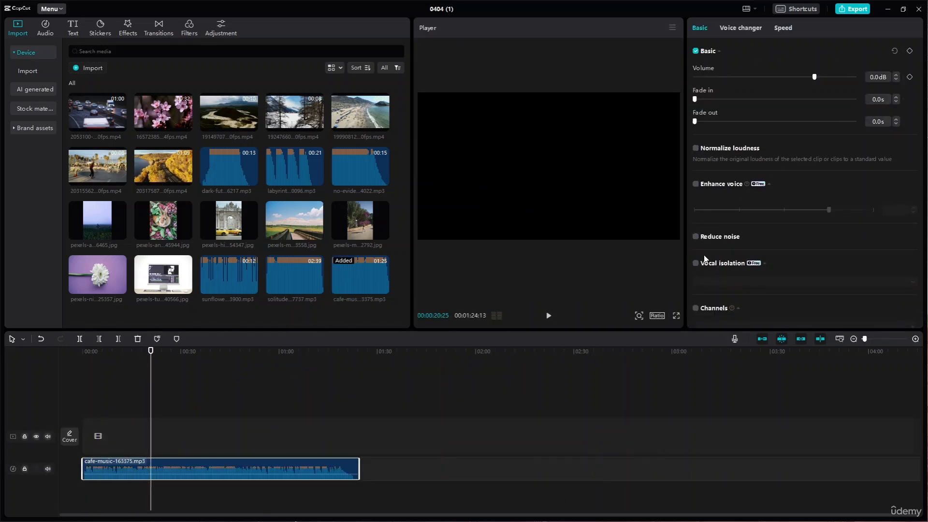
left_click(696, 238)
key("space")
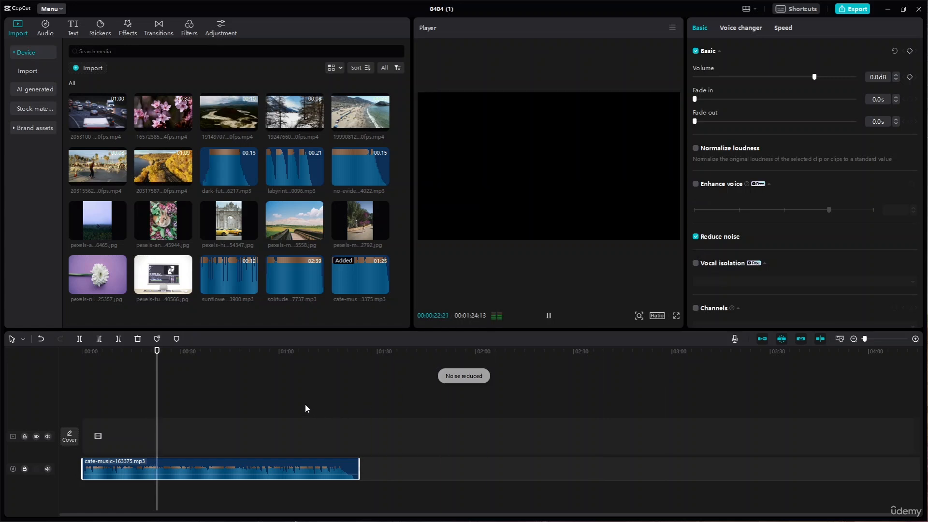
key("space")
- Turn on Vocal isolation for the cafe-music clip with the Keep vocal option
scroll(708, 274, "down", 1)
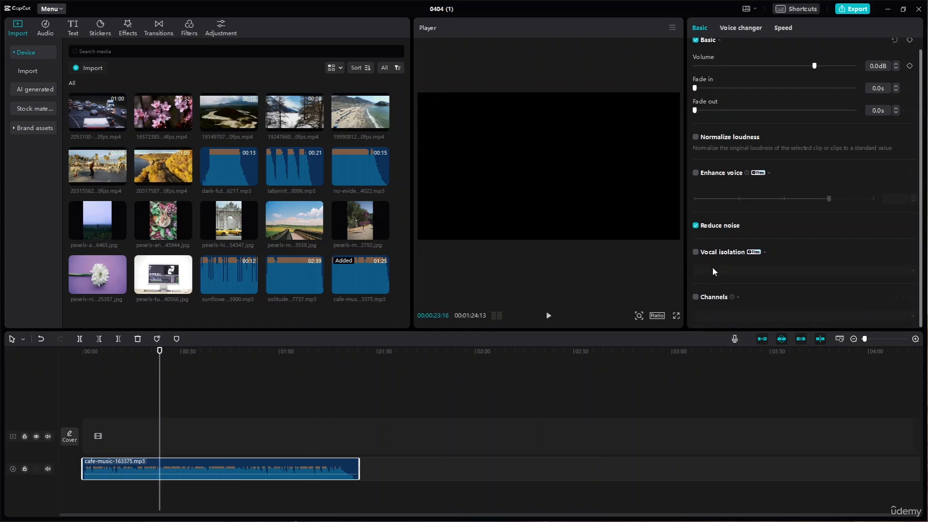
scroll(700, 254, "up", 1)
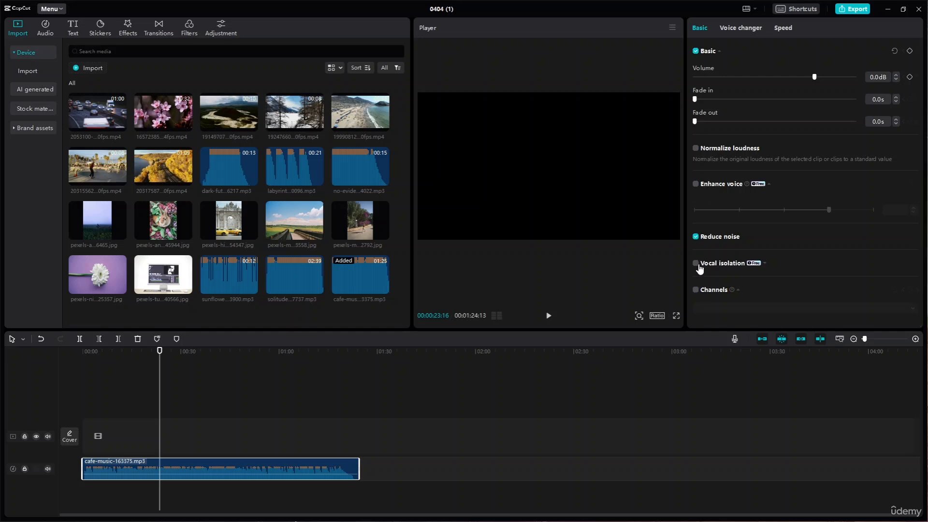
left_click(696, 264)
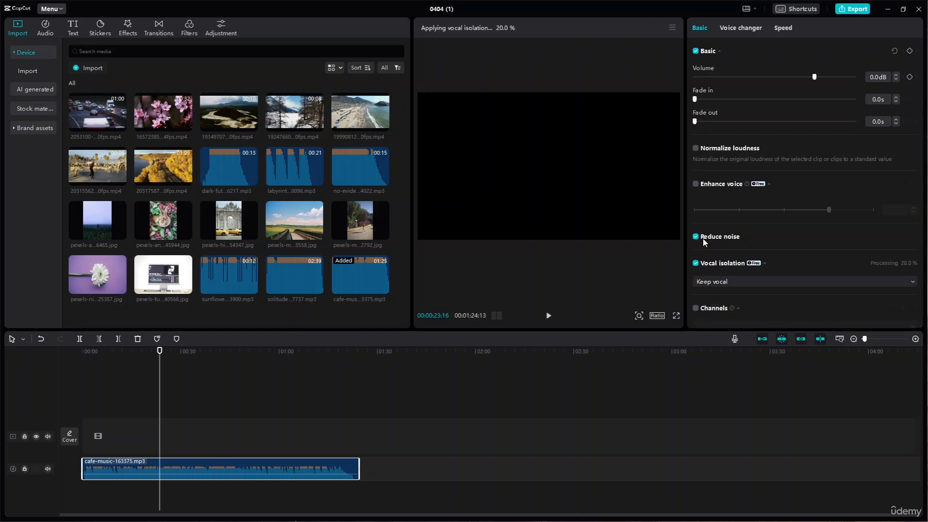
left_click(732, 285)
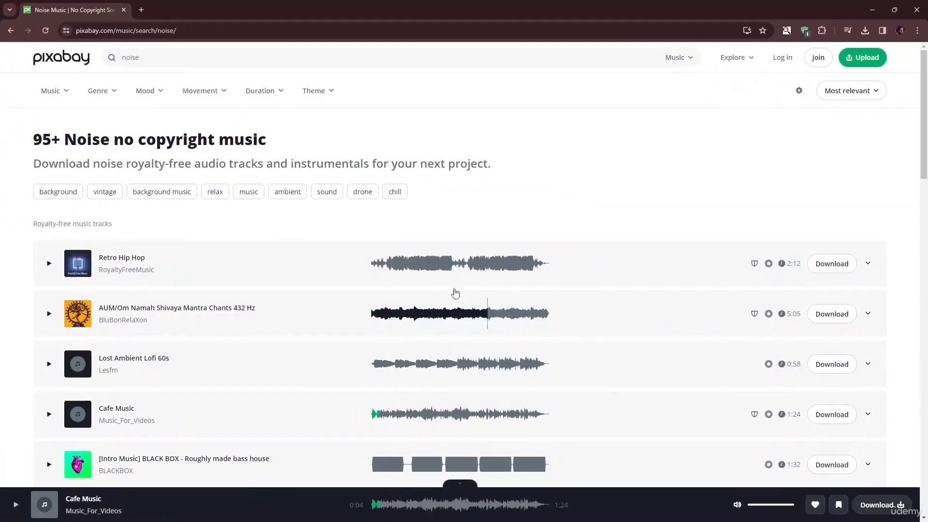
- On the Pixabay page in the browser, show the vintage music tracks and preview The Best Jazz Club In New Orleans, Town and Funky Fortune
left_click(116, 194)
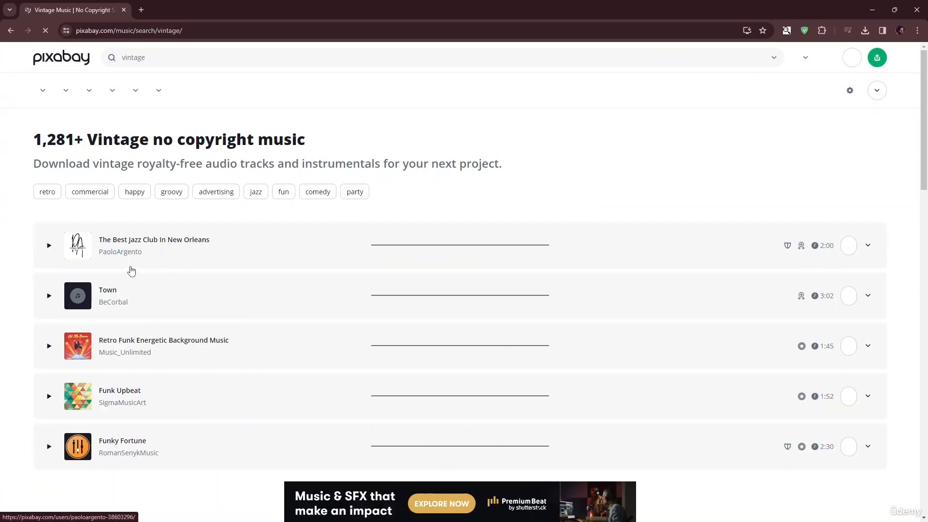
left_click(48, 264)
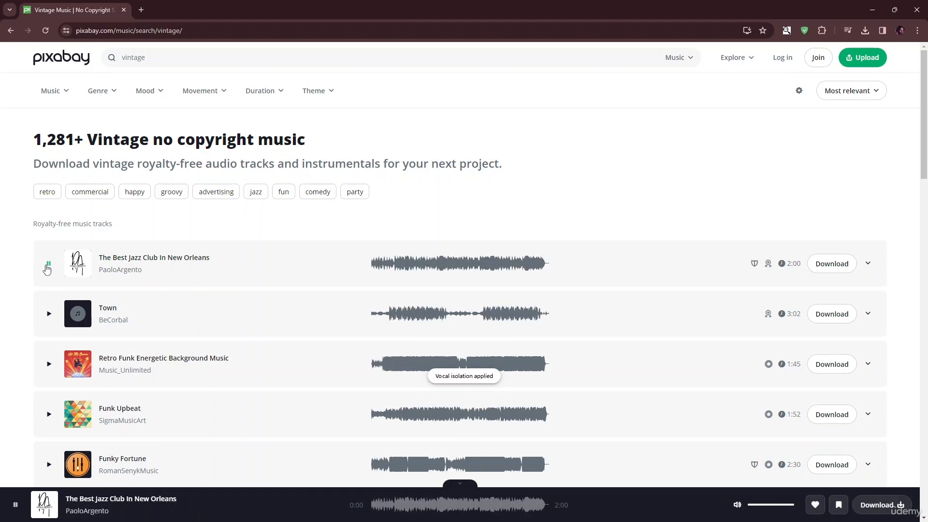
left_click(50, 314)
scroll(54, 358, "down", 1)
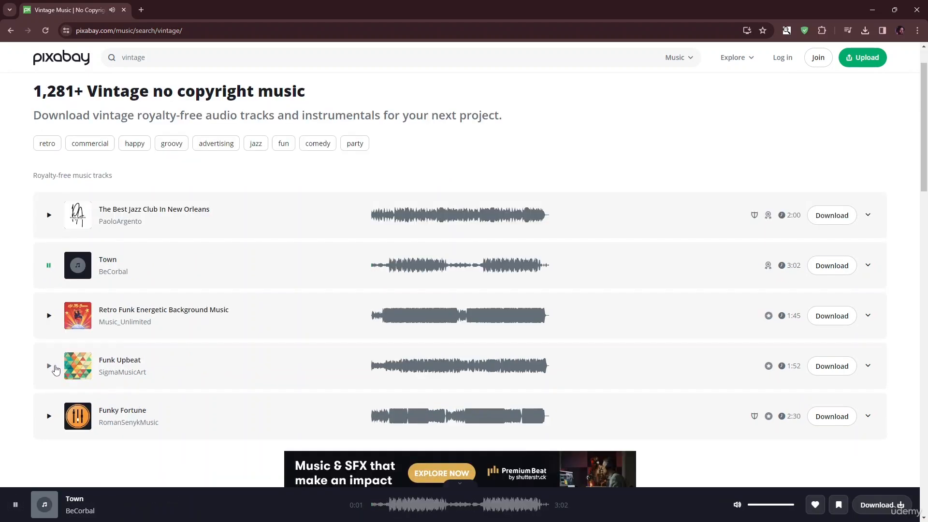
left_click(50, 418)
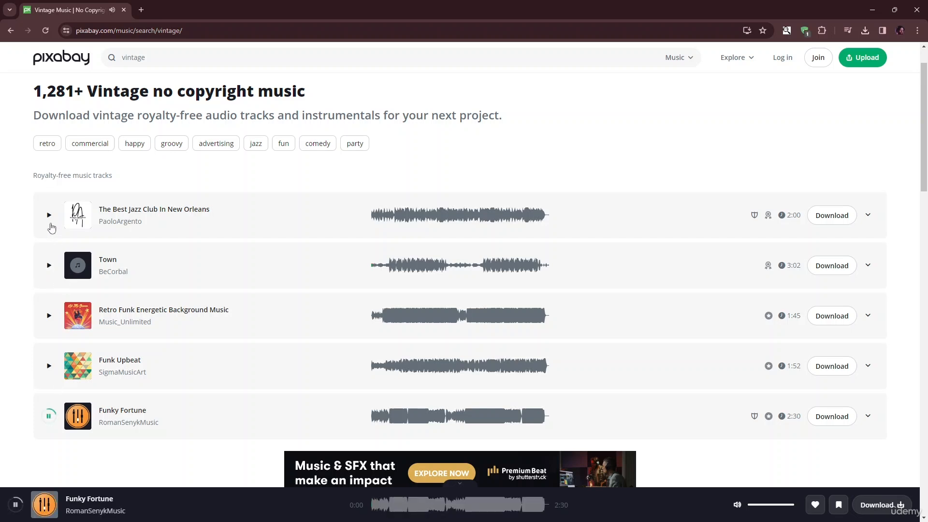
left_click(43, 272)
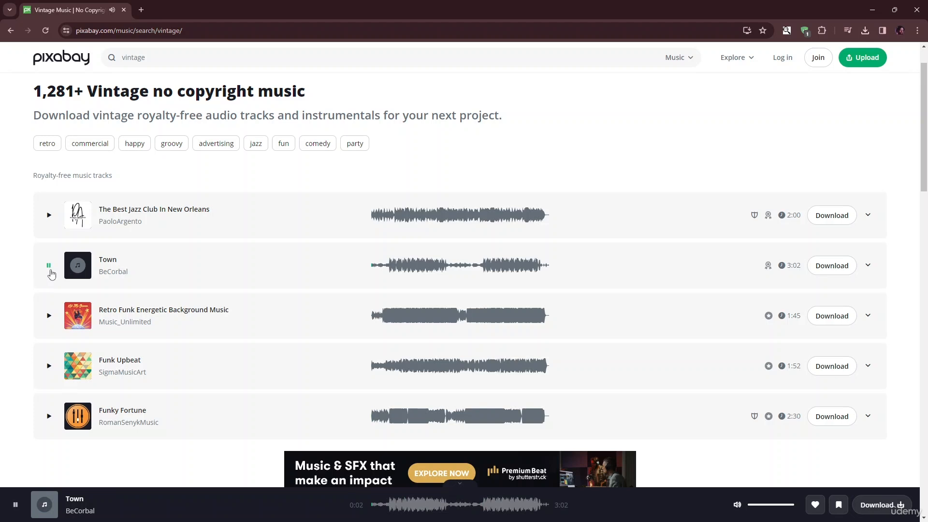
- Download the Town track from Pixabay, stop its preview, and return to CapCut
left_click(829, 275)
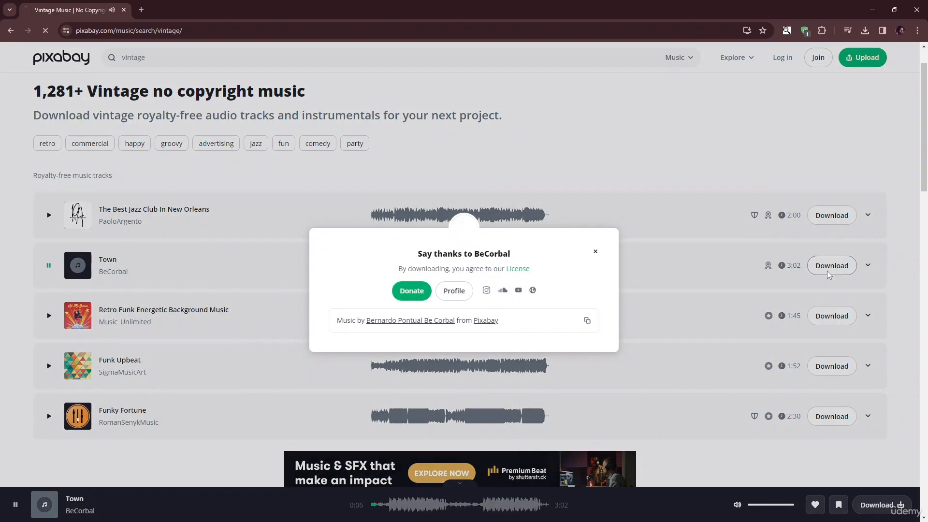
left_click(594, 252)
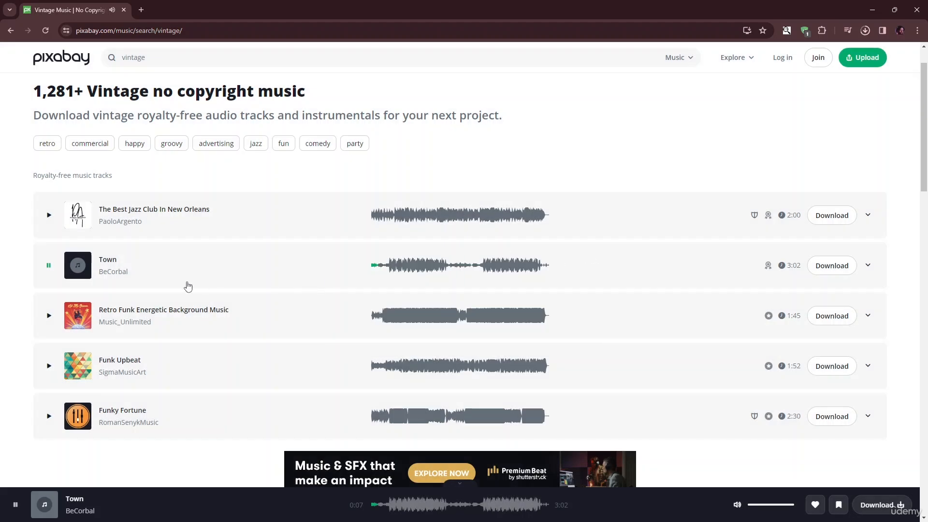
left_click(48, 265)
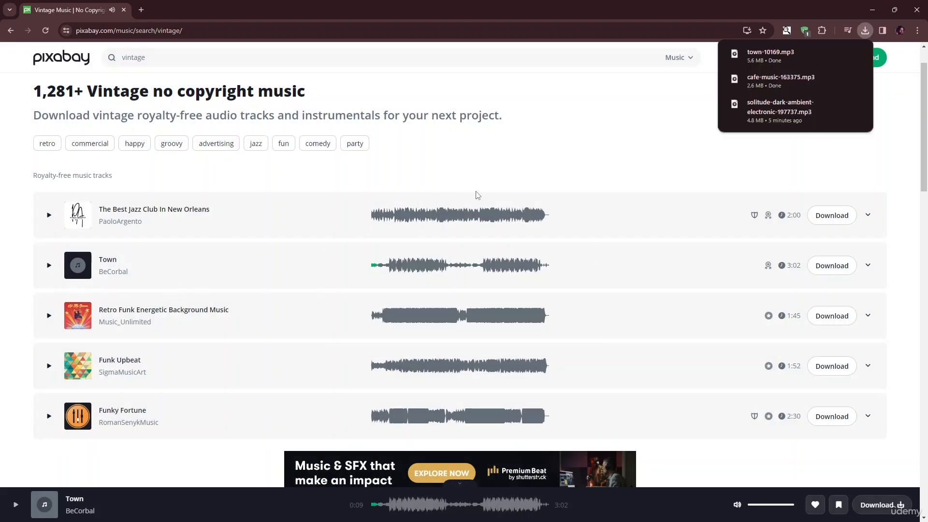
left_click(873, 10)
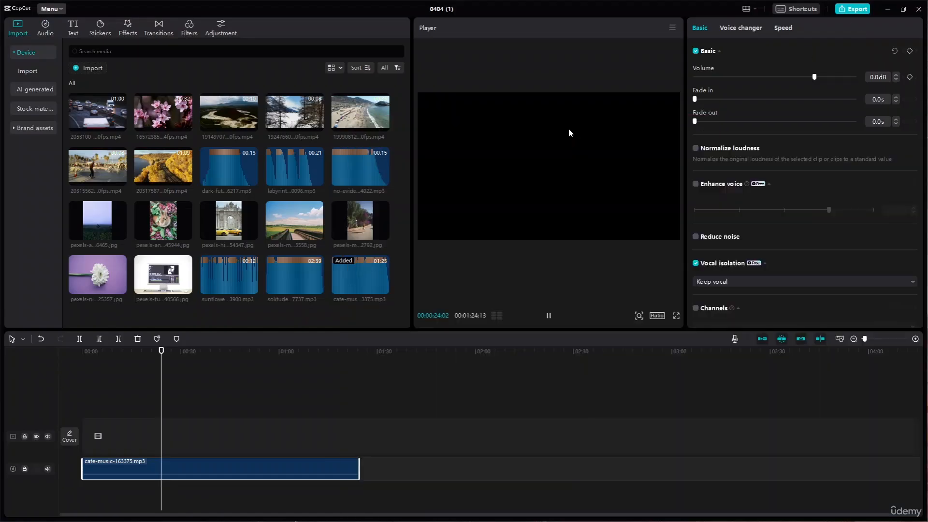
- Import the downloaded Town track from the Downloads folder into the project media
left_click(95, 71)
left_click(157, 92)
left_click(459, 289)
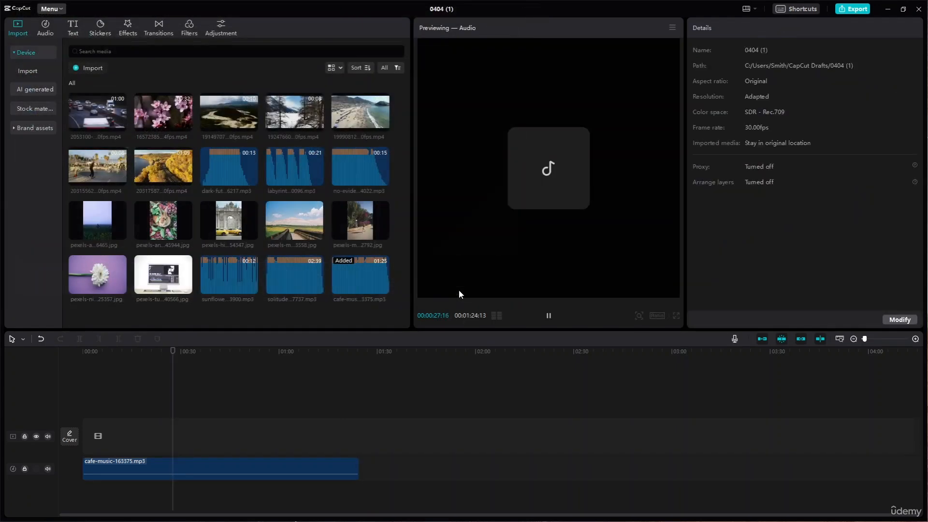
- Delete the cafe-music clip from the timeline and place town-10169.mp3 at its start
left_click(185, 465)
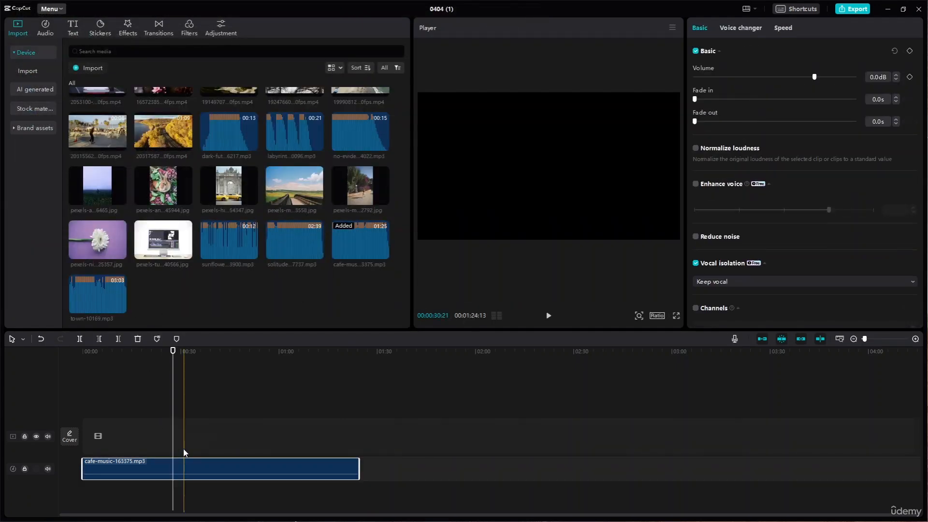
key("Delete")
left_click_drag(117, 308, 87, 435)
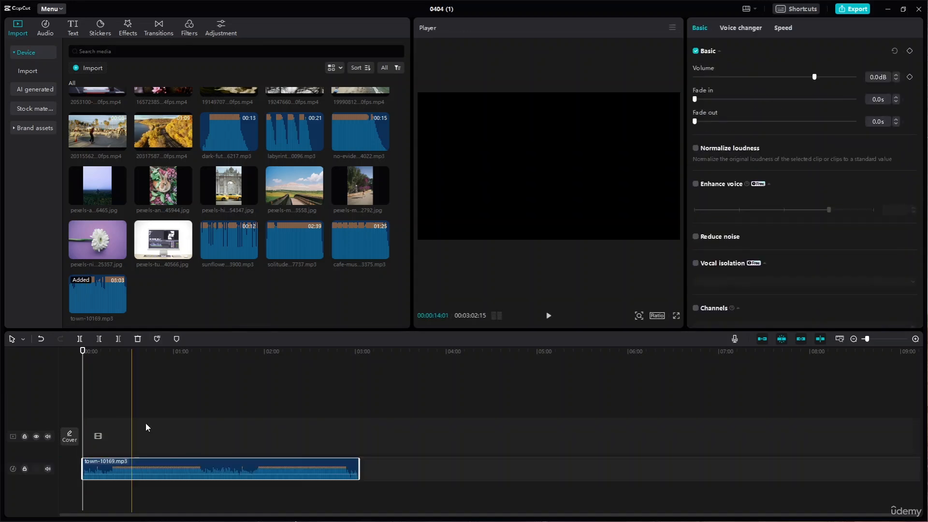
- Turn on Reduce noise and Vocal isolation with Keep vocal for the Town clip and play its opening seconds
left_click(695, 236)
left_click(695, 265)
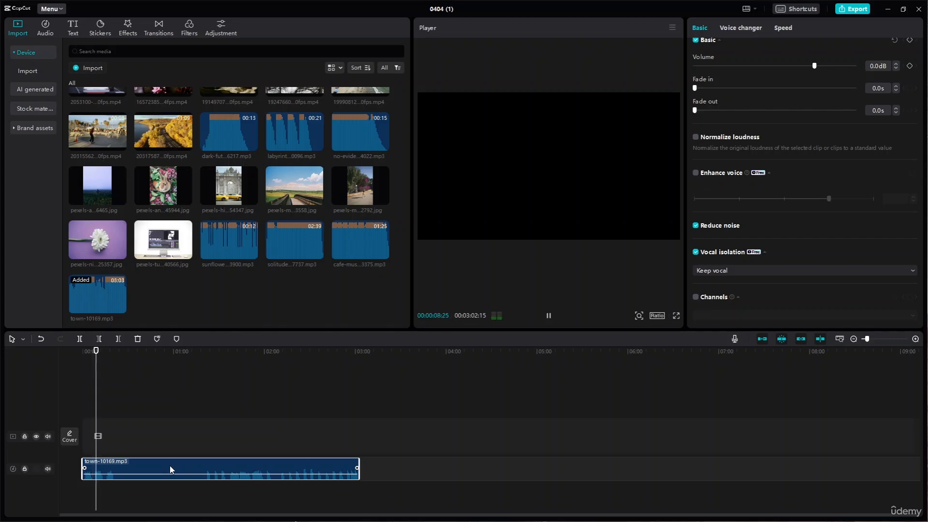
key("space")
- Place an unprocessed copy of town-10169.mp3 on a second audio track, play it for comparison, and delete that copy
left_click(93, 297)
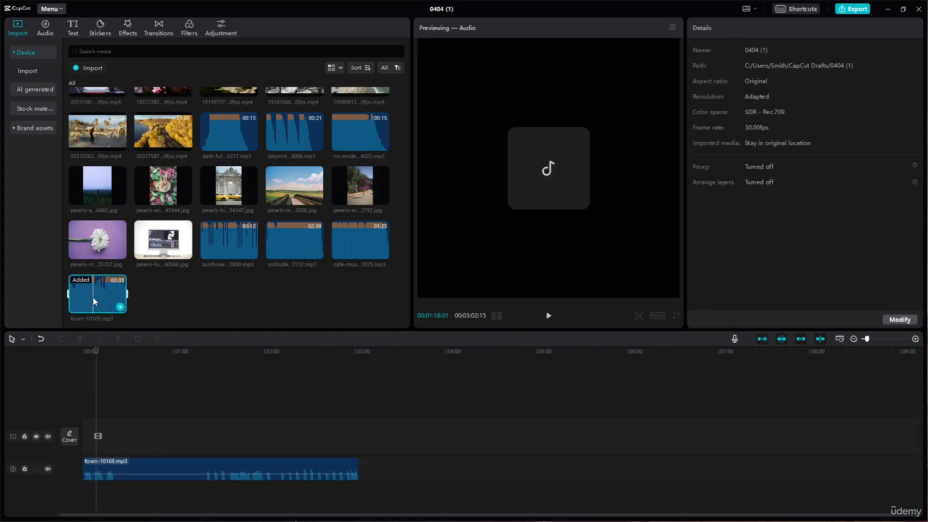
left_click_drag(92, 297, 109, 451)
left_click(117, 361)
key("space")
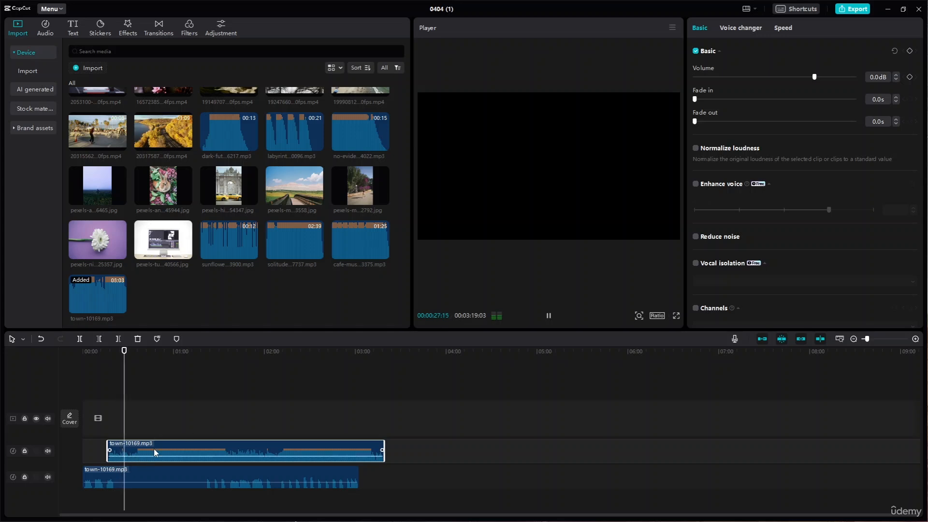
key("space")
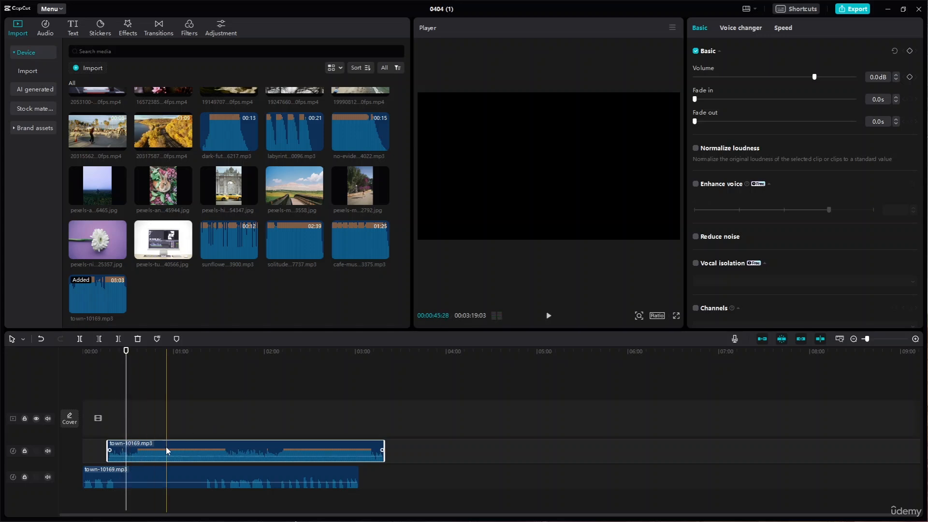
key("Delete")
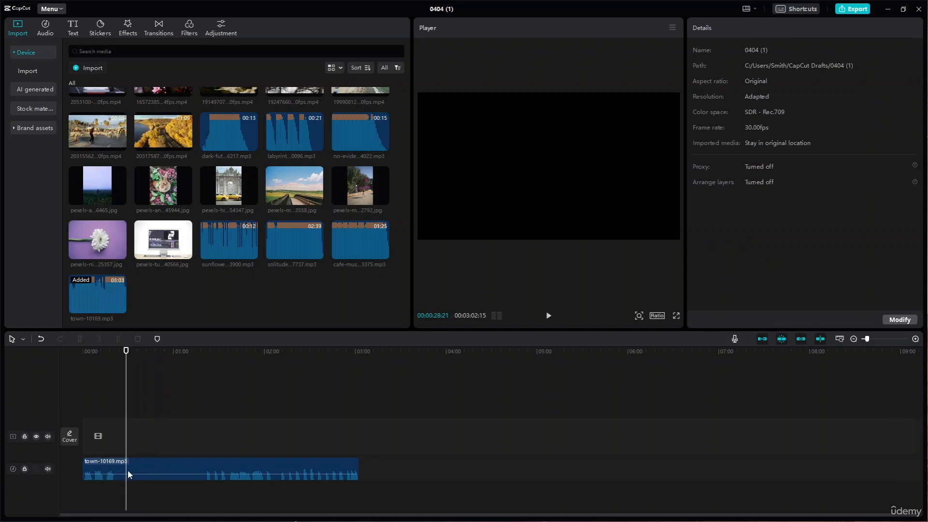
- Play the vocal-isolated Town clip from about 0:33 and from about 1:23 to hear the isolated vocals
left_click(131, 364)
key("space")
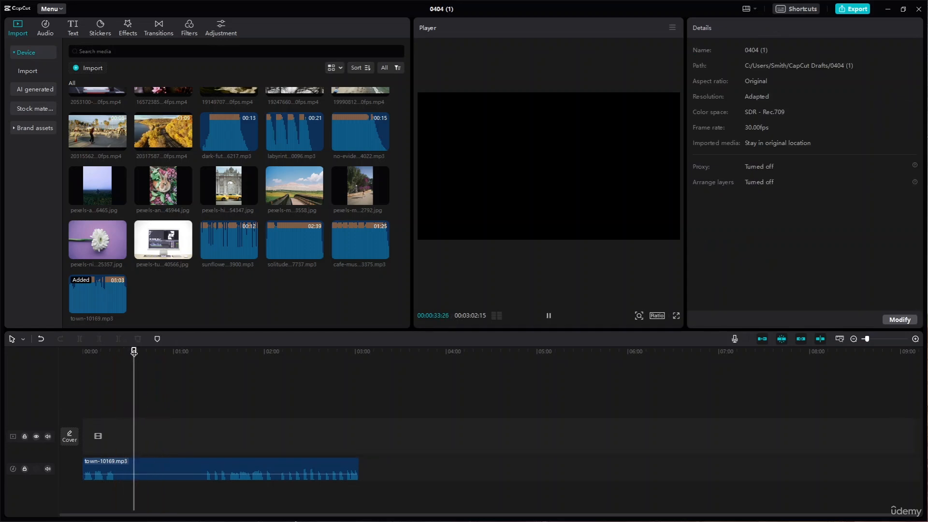
left_click_drag(137, 353, 208, 357)
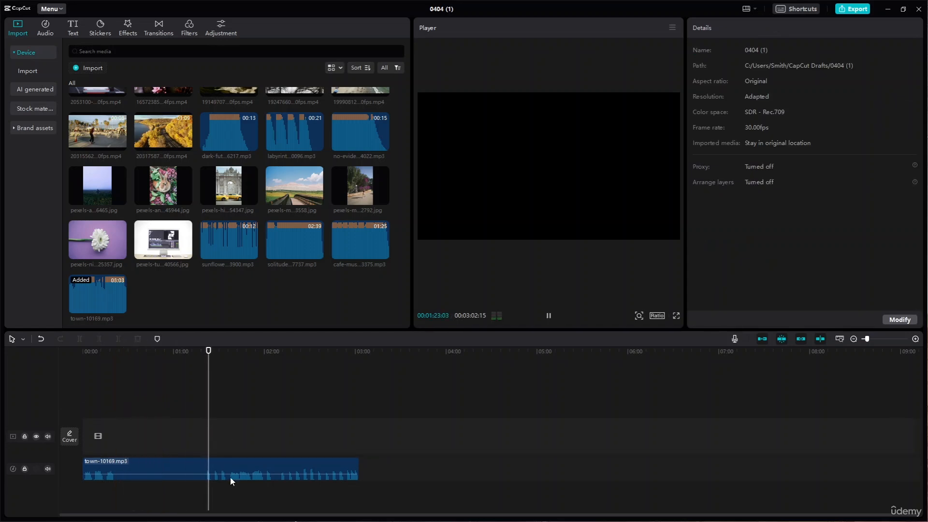
- Switch the Town clip's Vocal isolation mode to Remove vocal
left_click(251, 468)
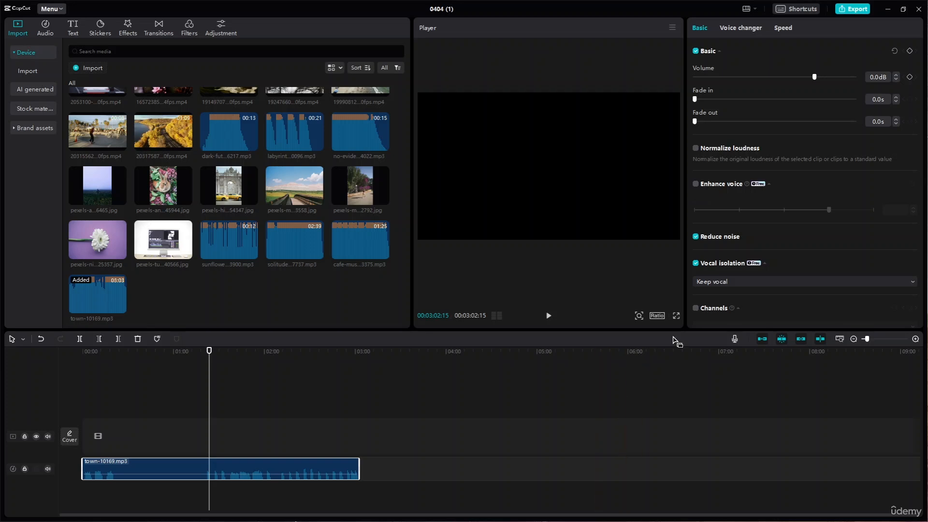
left_click(768, 285)
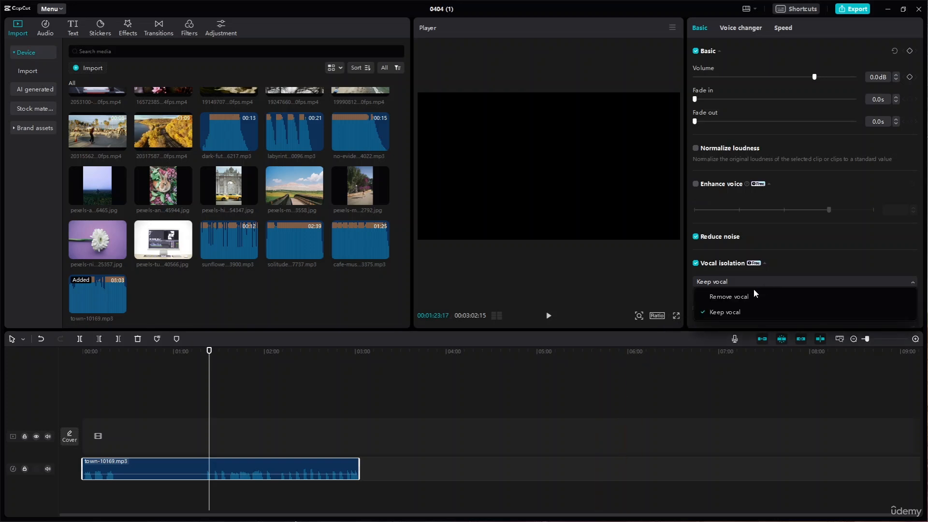
left_click(751, 297)
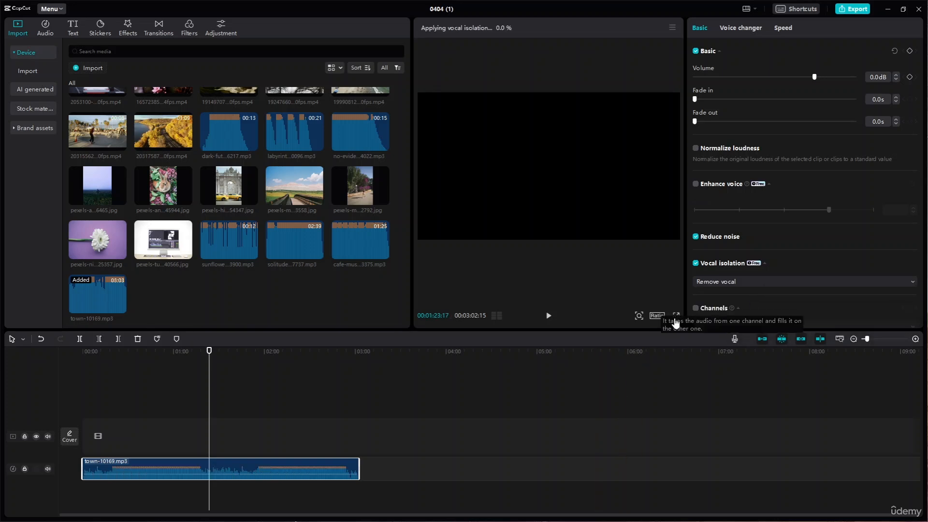
- Play the first 13 seconds or so of the Town clip from the timeline start with its vocals removed
left_click_drag(210, 351, 1, 374)
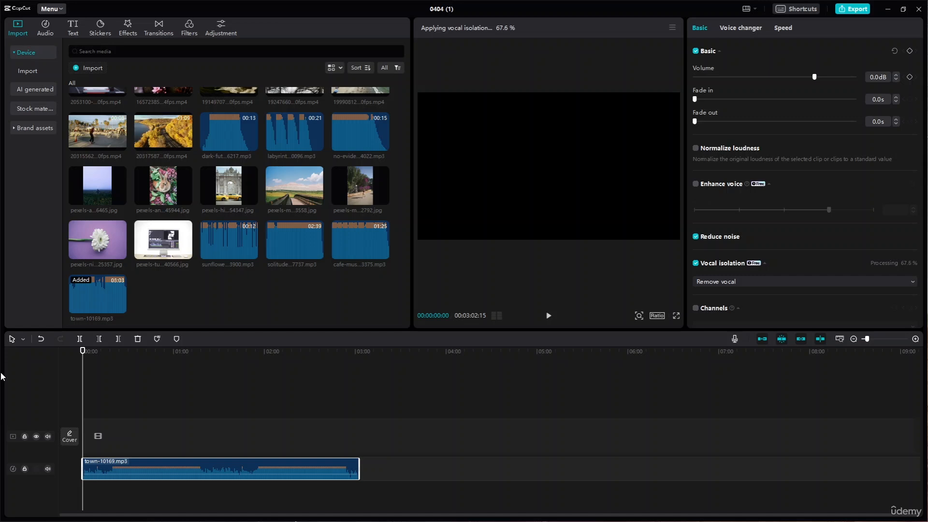
key("space")
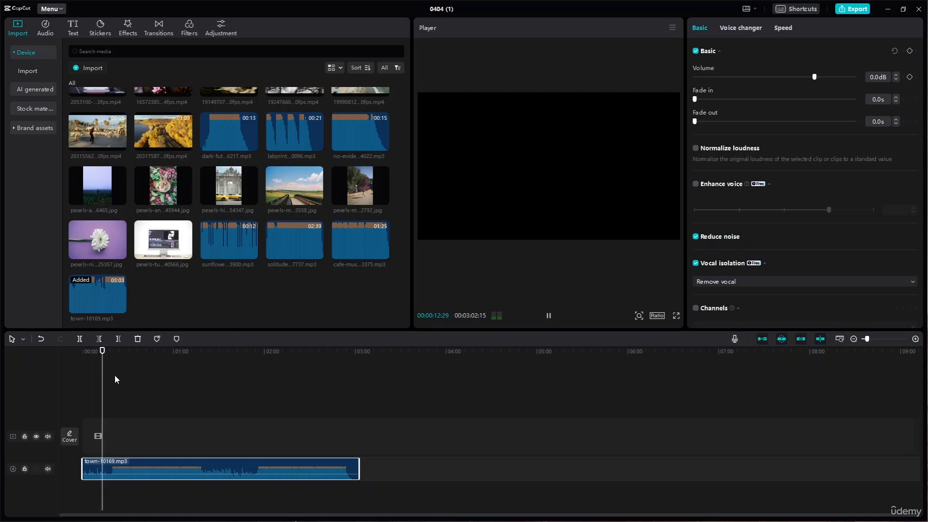
key("space")
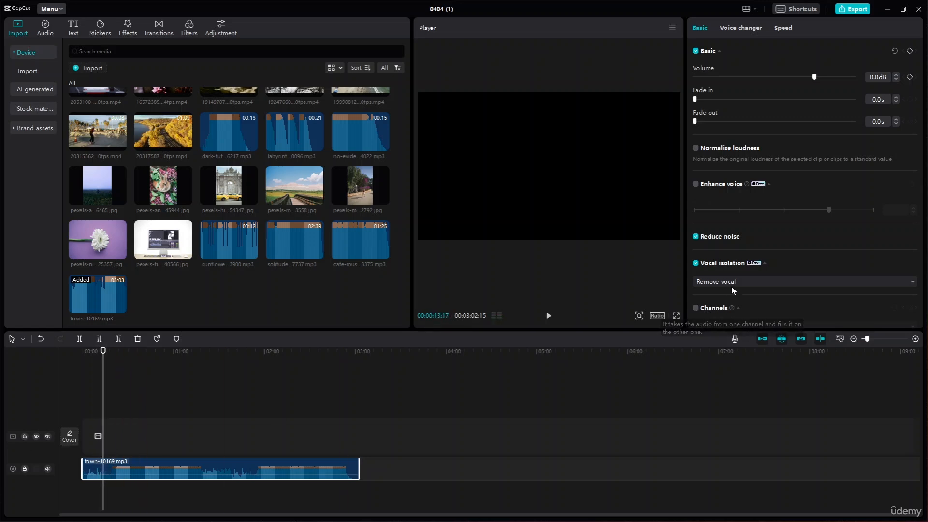
- Turn on Channels for the Town clip, view its fill options and keep the setting at None
scroll(731, 288, "down", 1)
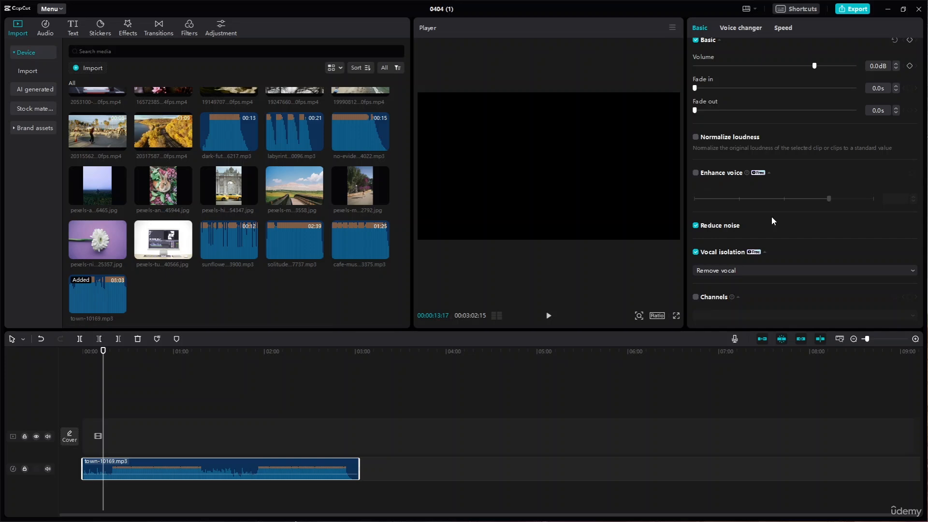
left_click(696, 297)
left_click(739, 314)
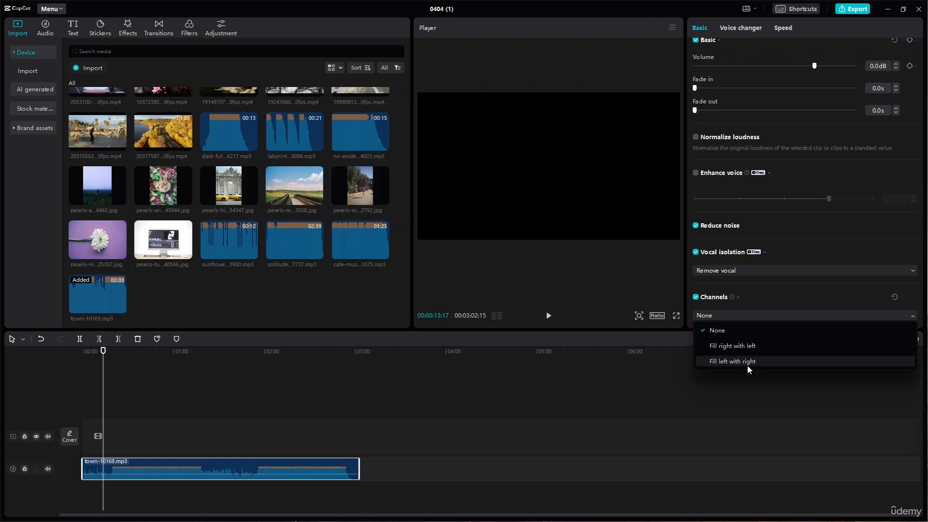
left_click(774, 292)
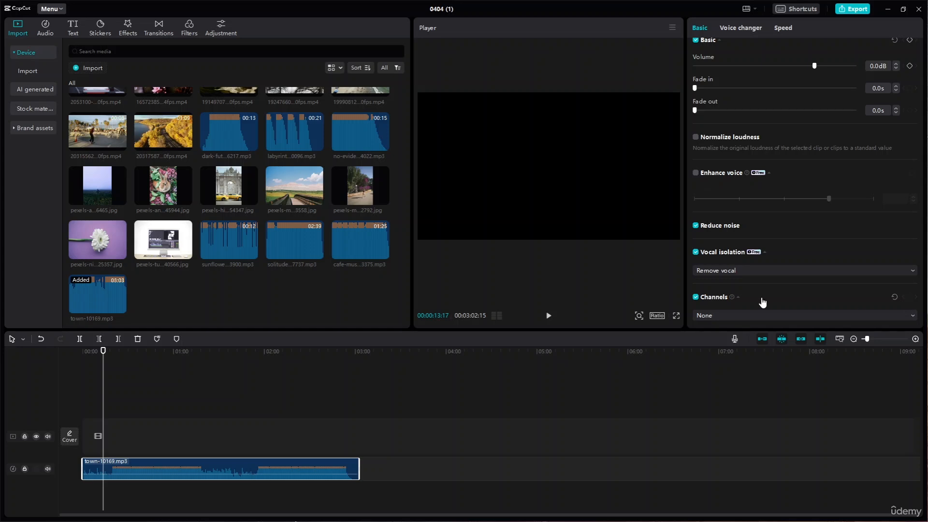
- Turn off Vocal isolation for the Town clip and play its first seconds
left_click(695, 251)
key("space")
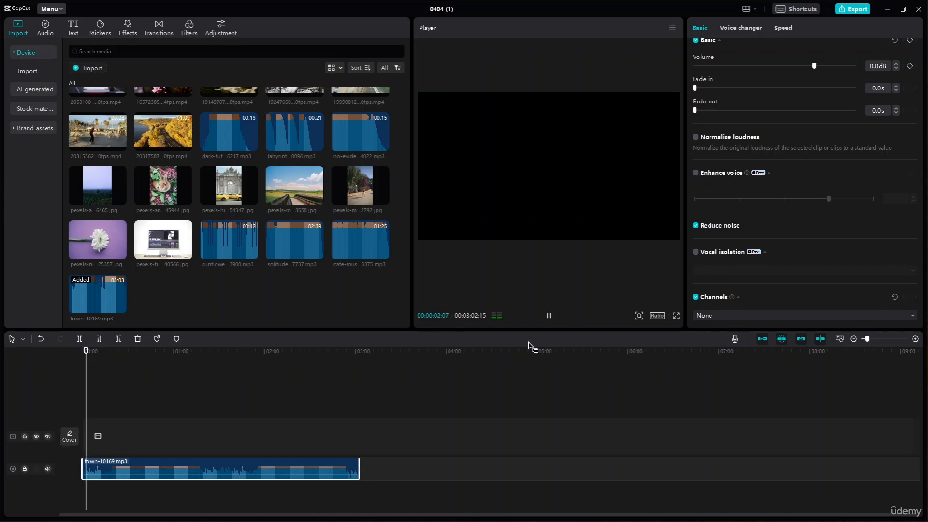
left_click(549, 317)
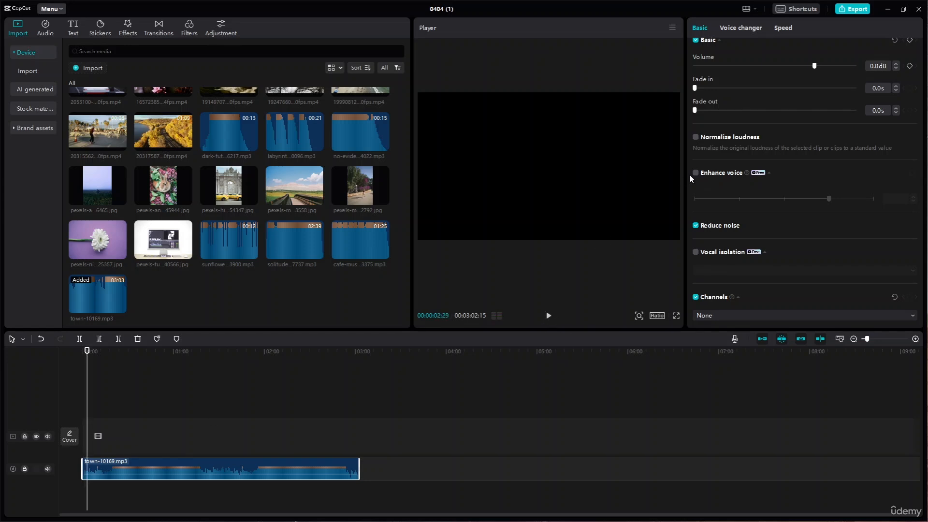
- Try the Mic Hog, Echo, Deep, Vinyl and Tremble voice filters on the Town clip one after another
scroll(689, 178, "up", 1)
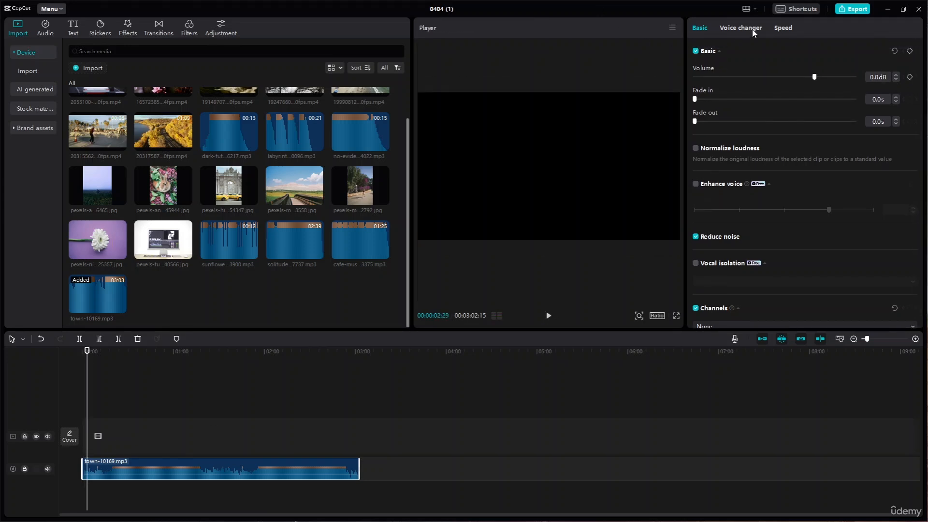
left_click(753, 28)
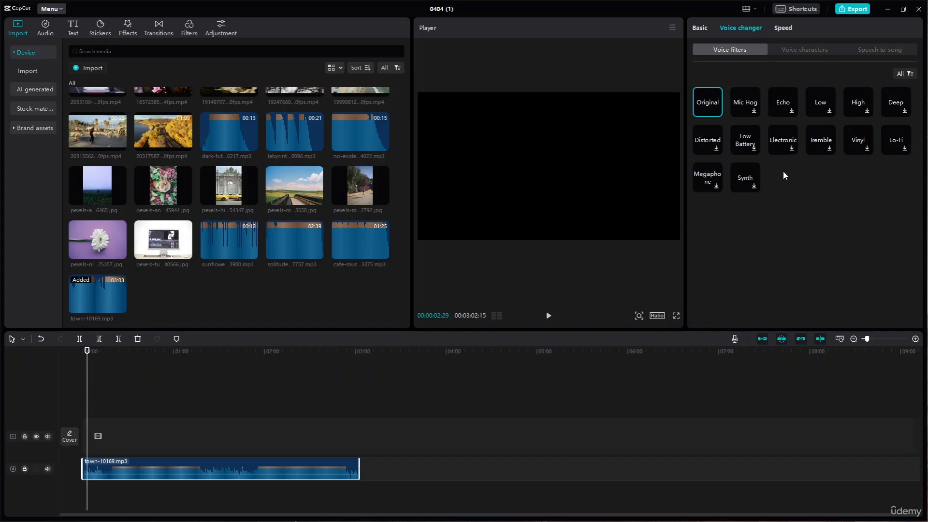
left_click(755, 112)
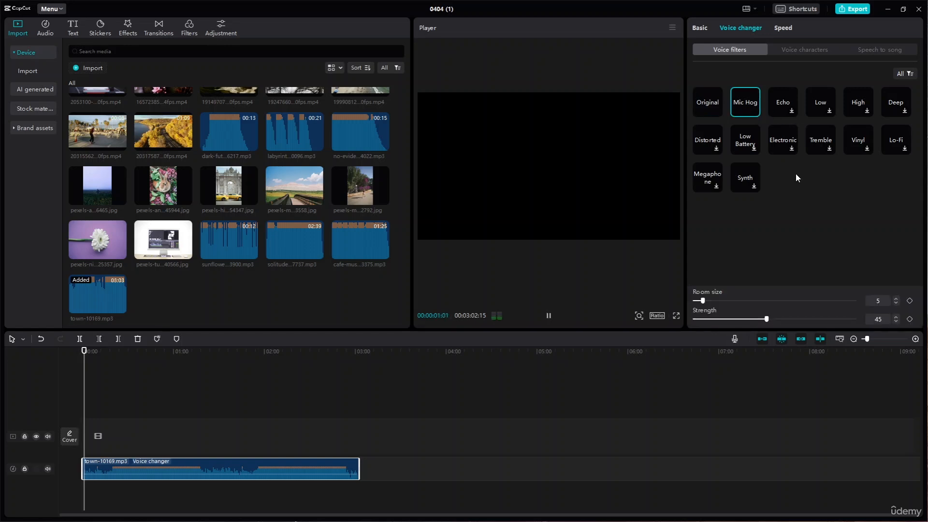
left_click(792, 113)
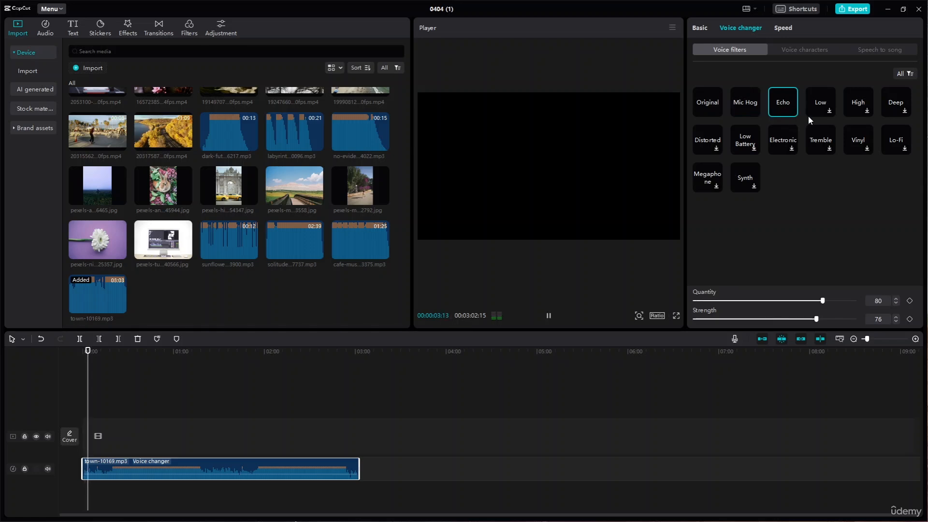
left_click(905, 116)
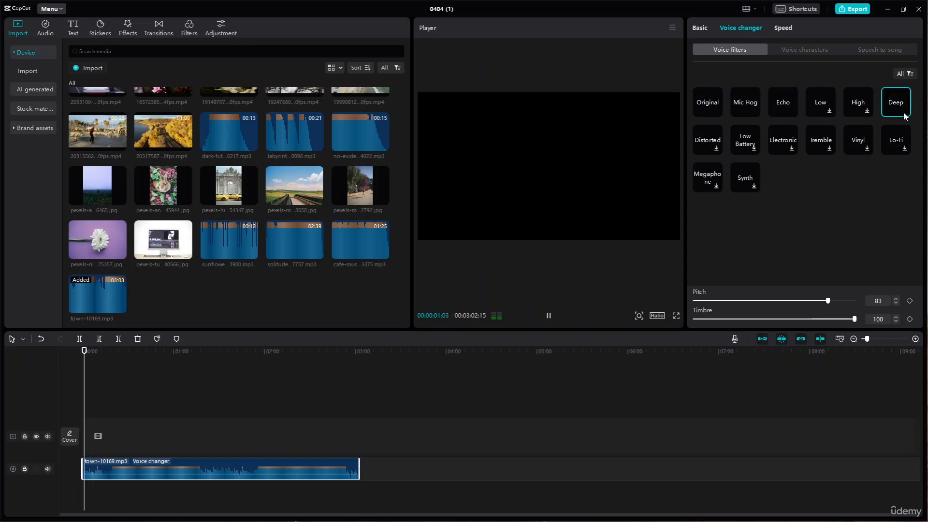
left_click(868, 150)
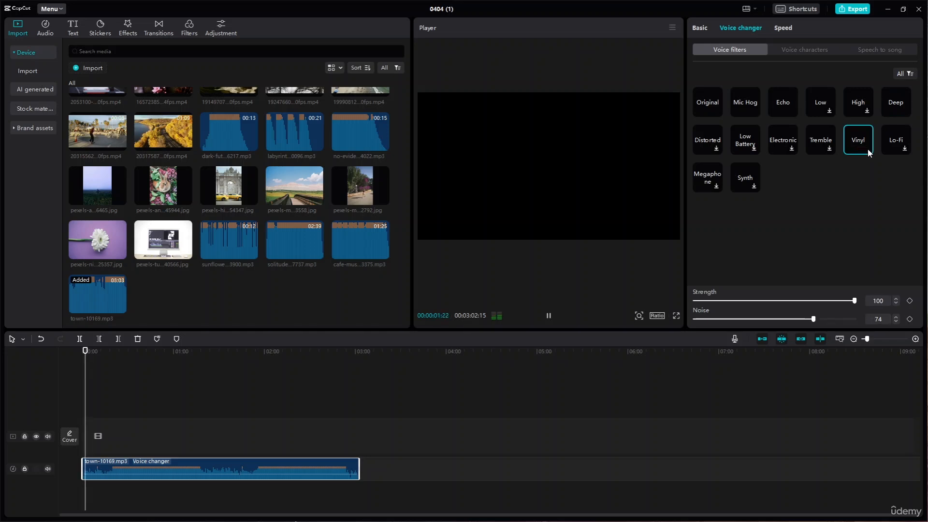
left_click(831, 150)
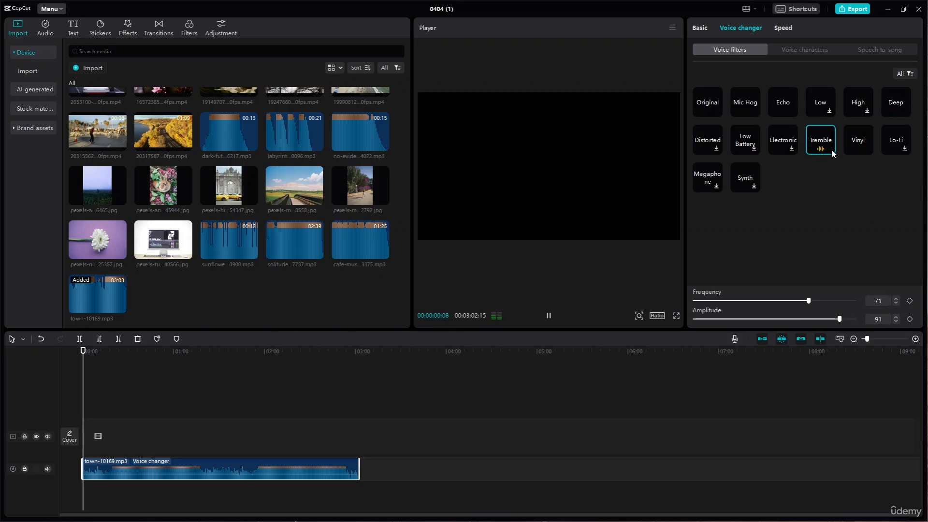
- Try the Low Battery voice filter on the Town clip, lowering its Strength to 6 and then setting it to 28 during playback
left_click(757, 152)
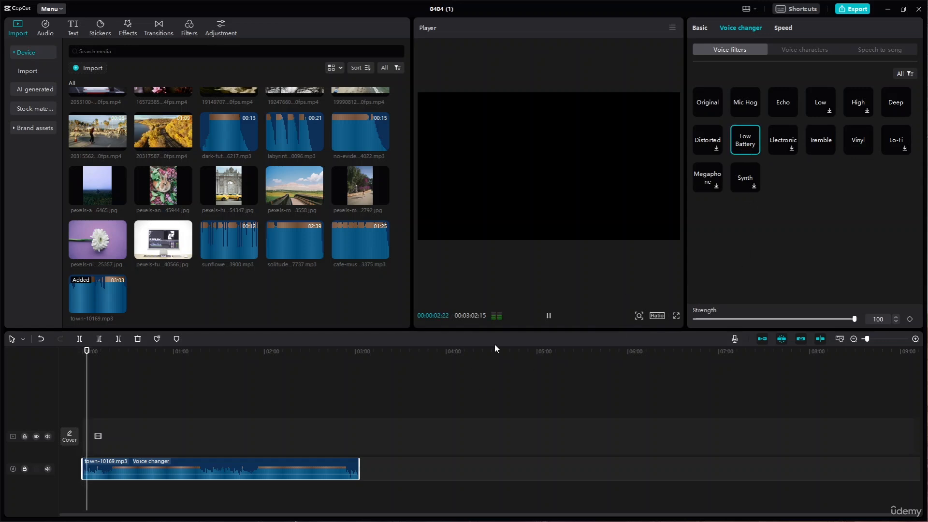
left_click(548, 315)
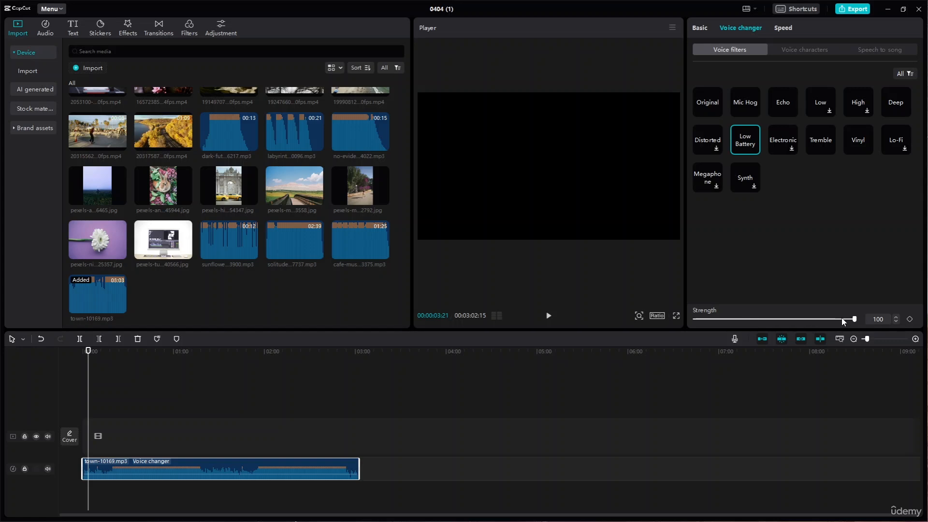
left_click(549, 317)
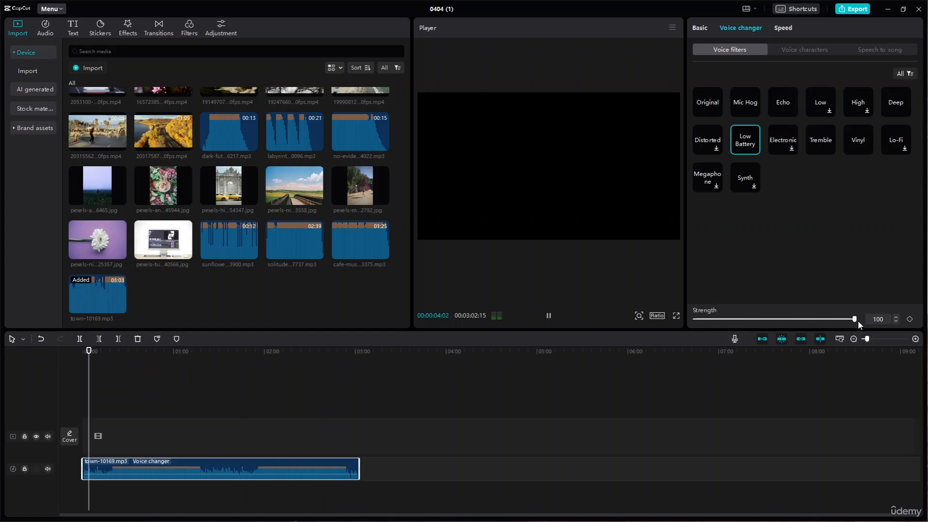
left_click_drag(858, 322, 704, 319)
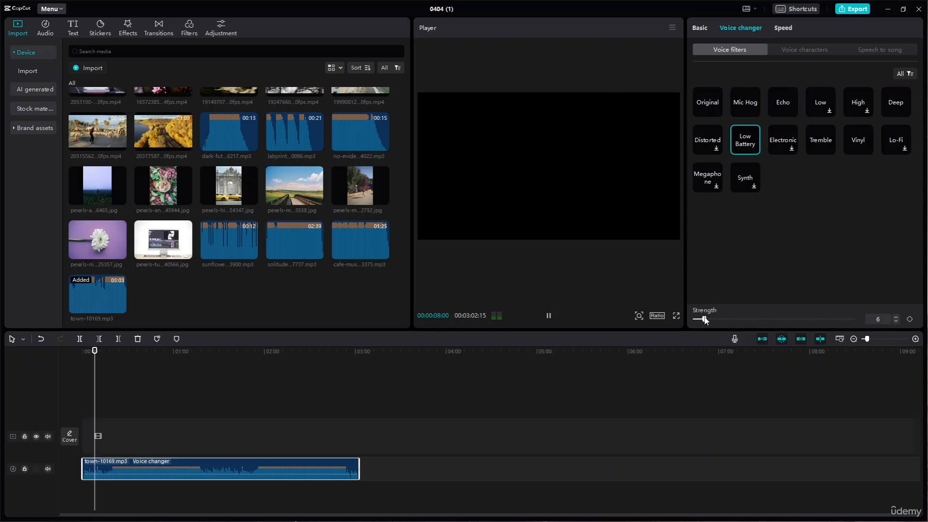
left_click_drag(704, 320, 739, 320)
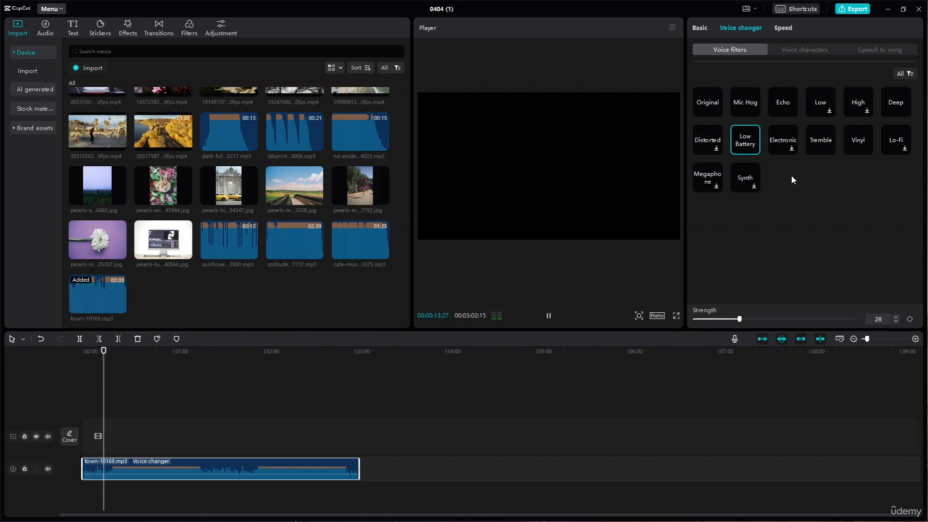
- Try the Vinyl voice filter on the Town clip with Strength 22 and Noise 60
left_click(867, 149)
mouse_move(825, 300)
left_mouse_down()
mouse_move(854, 300)
mouse_move(811, 306)
left_mouse_up()
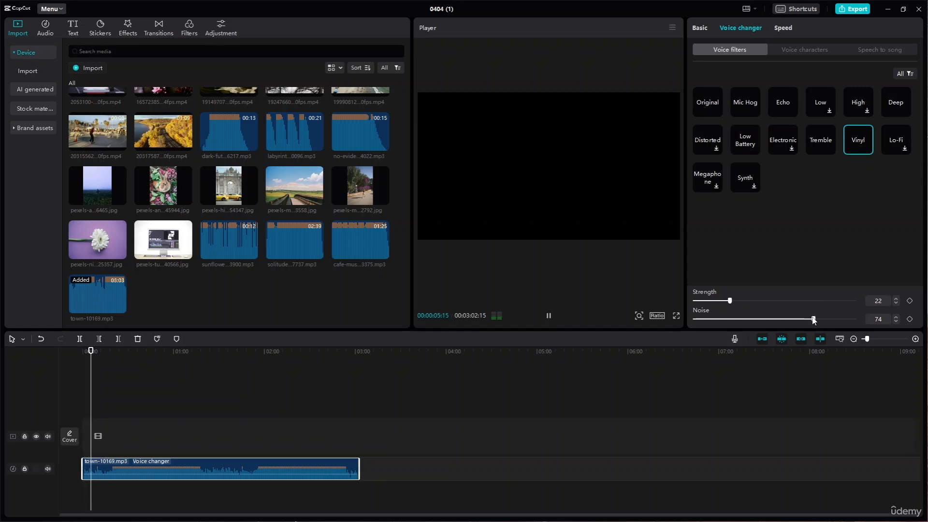
left_click_drag(813, 318, 790, 319)
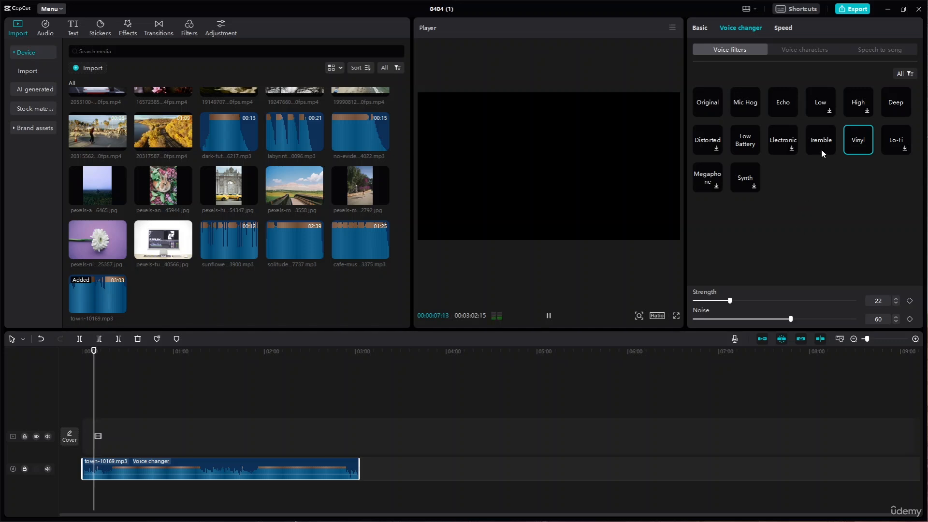
- Apply the Lo-Fi voice filter to the Town clip with Strength 43 and listen to it briefly
left_click(903, 148)
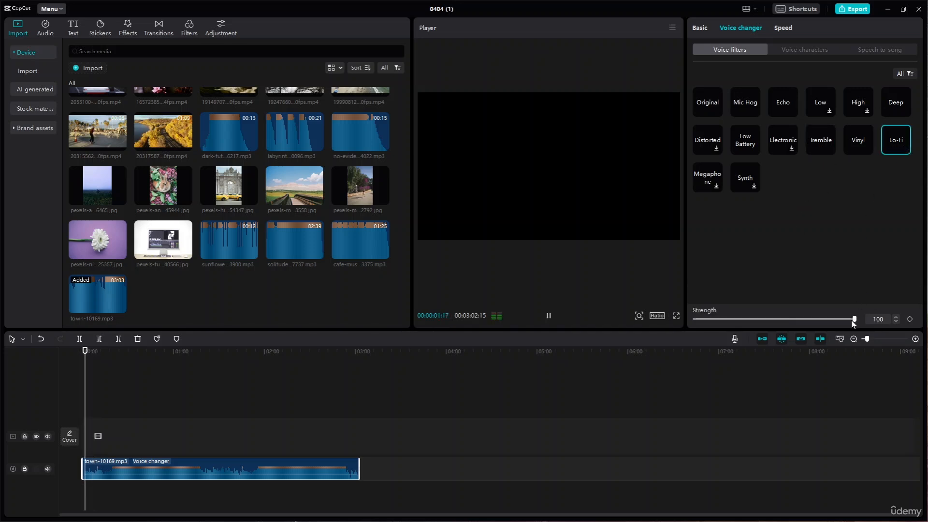
left_click_drag(853, 319, 764, 327)
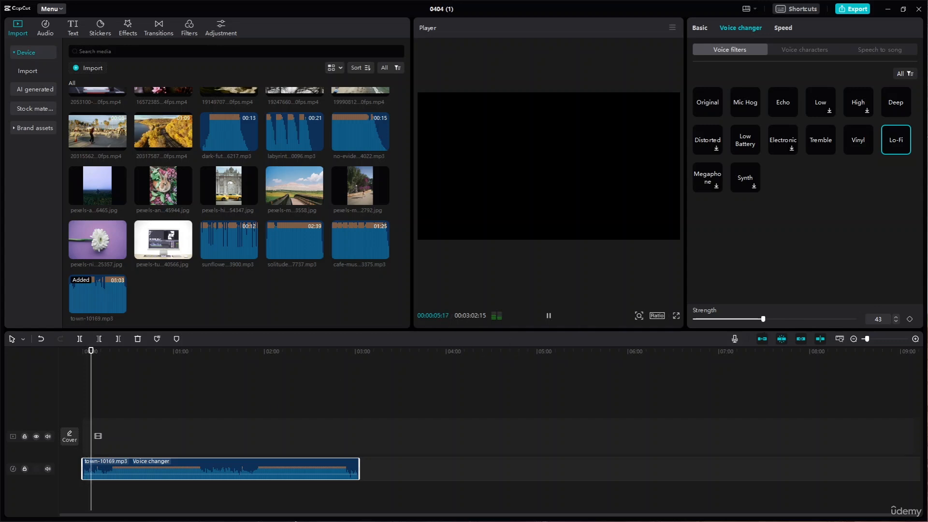
left_click(548, 316)
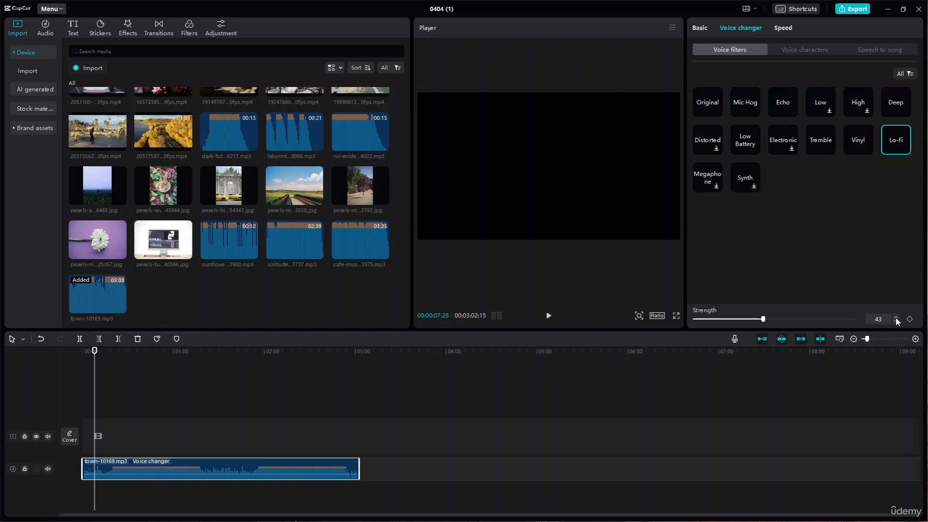
- Try the Trickster and Elf voice characters on the Town clip and play it with each
left_click(817, 53)
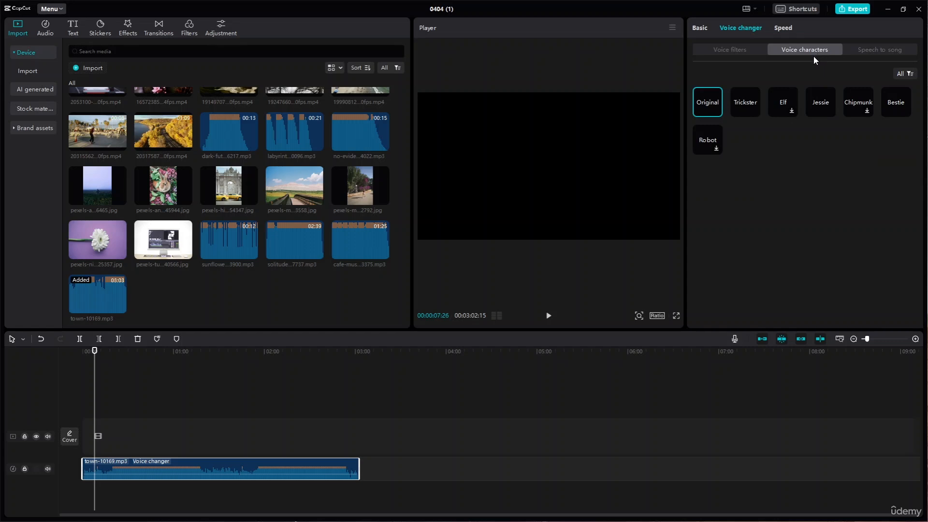
left_click(750, 105)
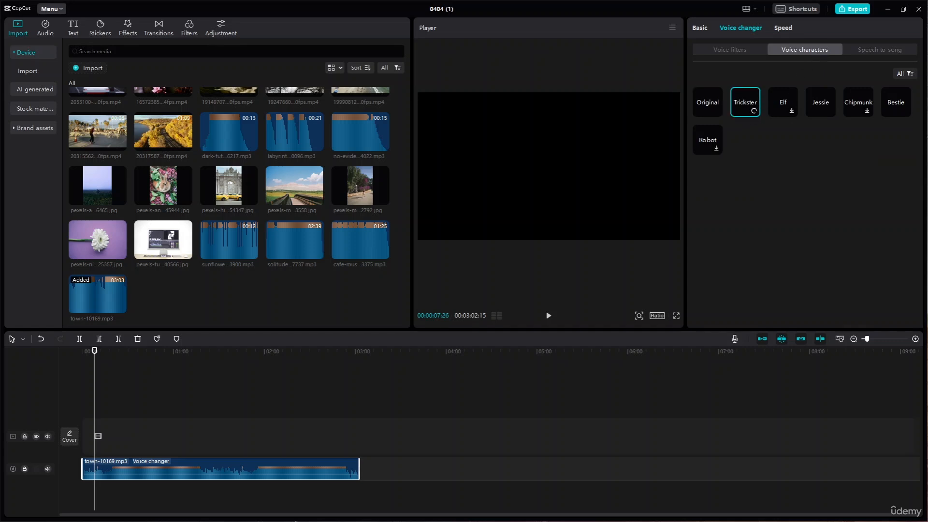
left_click(549, 316)
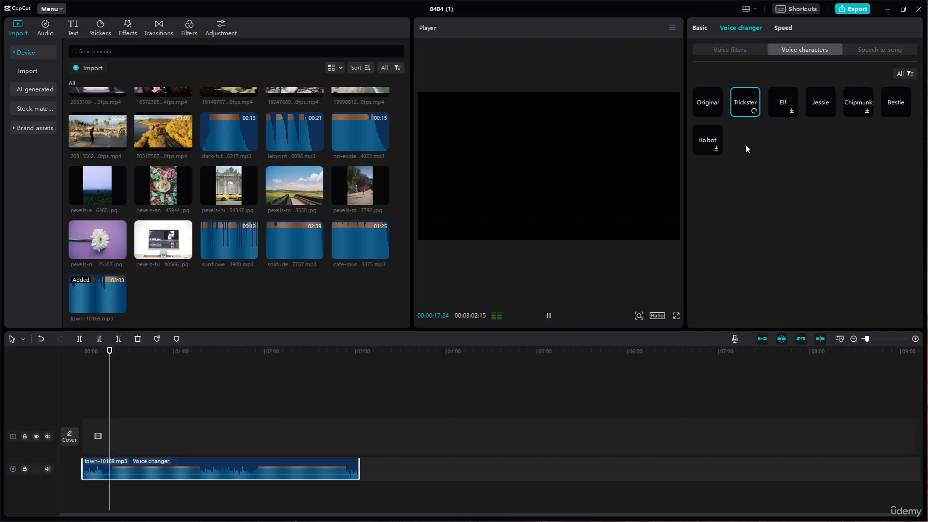
left_click(787, 102)
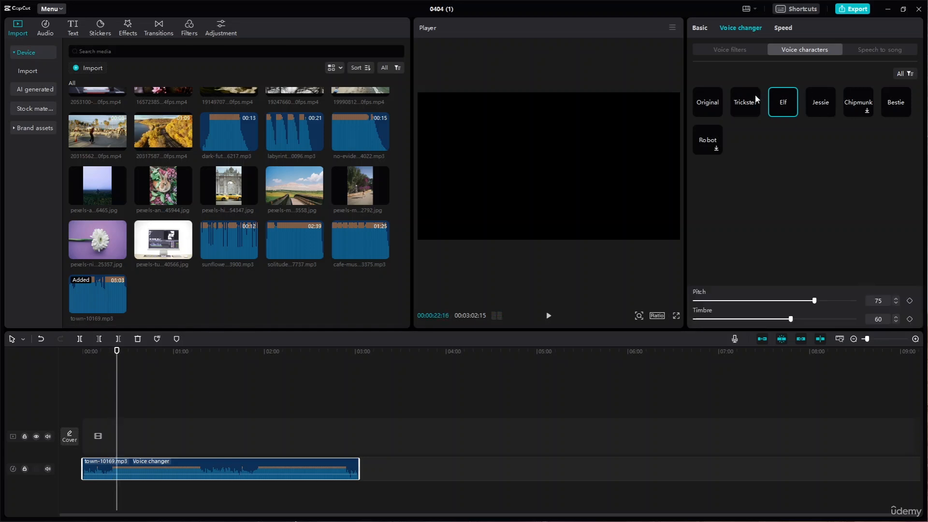
left_click(546, 317)
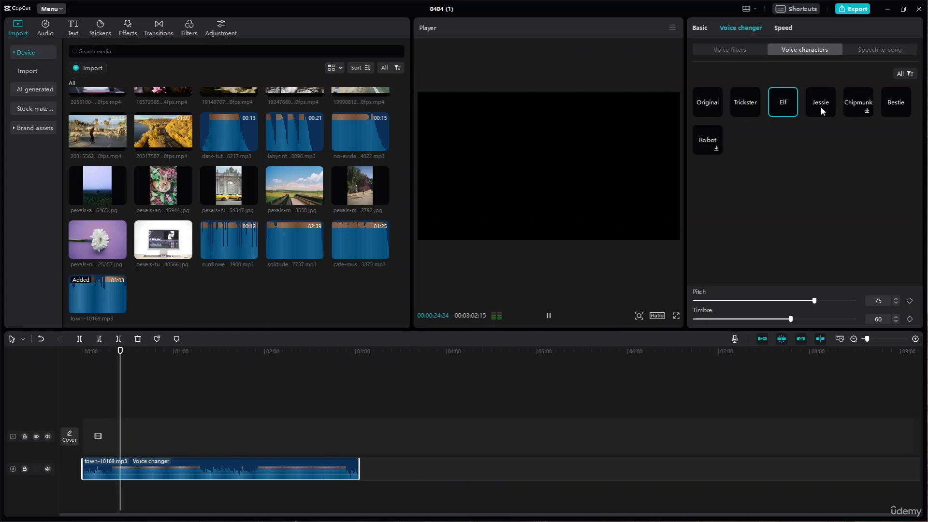
- Try the Jessie and Chipmunk voice characters on the Town clip, then return it to the Original voice character
left_click(821, 106)
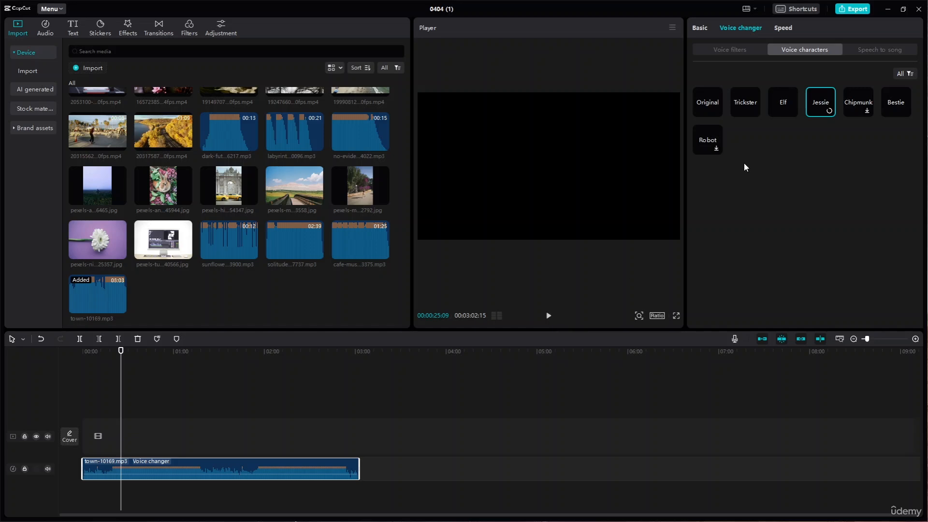
left_click(866, 114)
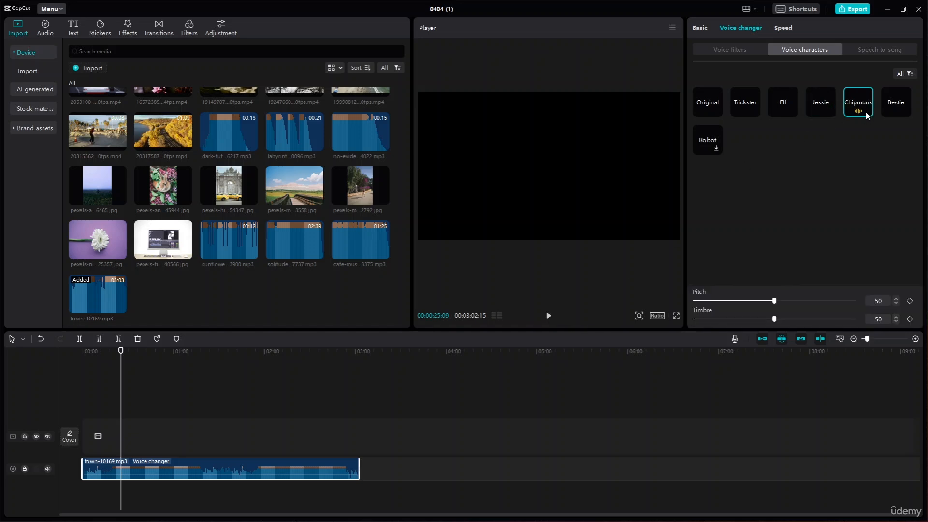
left_click(548, 315)
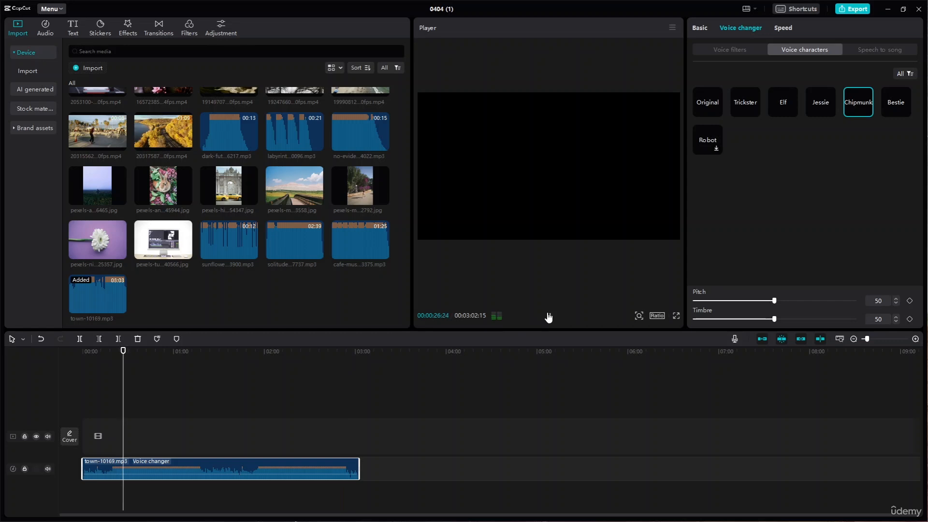
left_click(548, 315)
left_click(709, 109)
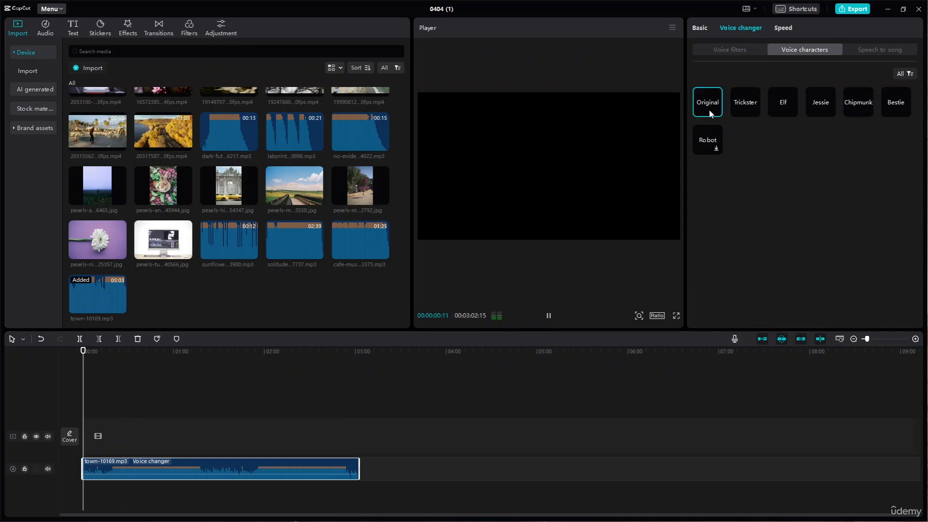
left_click(550, 316)
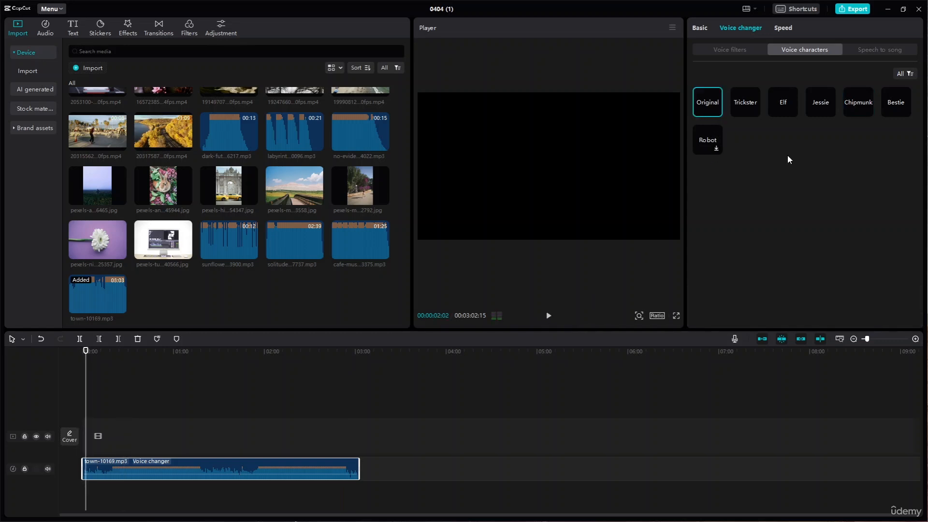
- Try the Folk speech-to-song style on the Town clip and trim the clip's end to 53 seconds
left_click(889, 53)
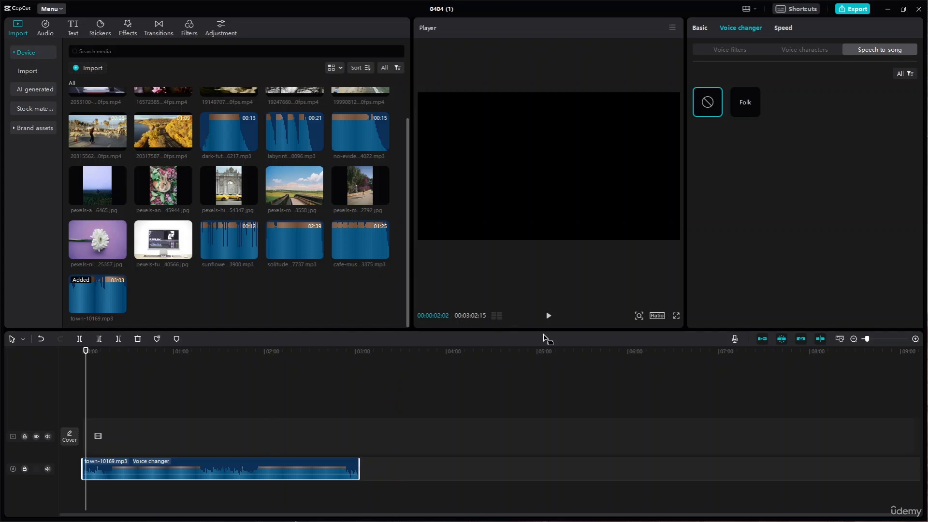
left_click(757, 102)
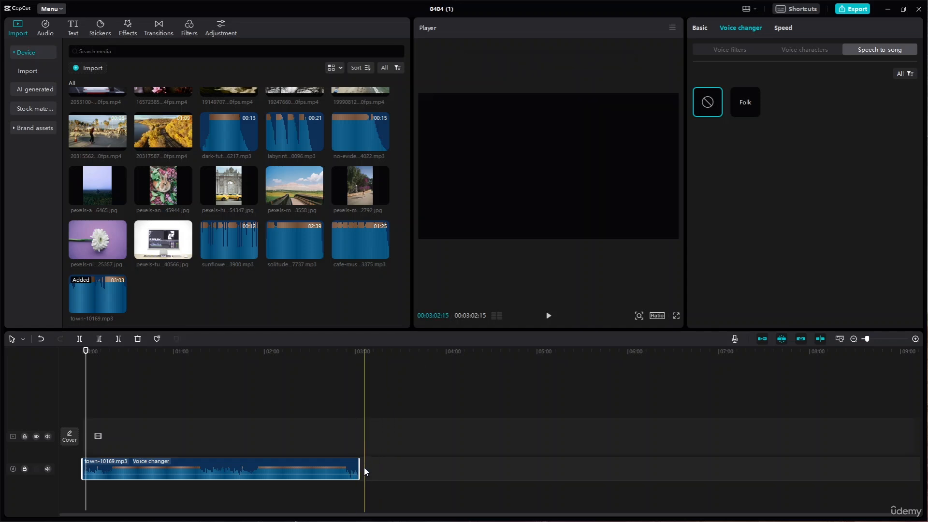
left_click_drag(359, 468, 162, 468)
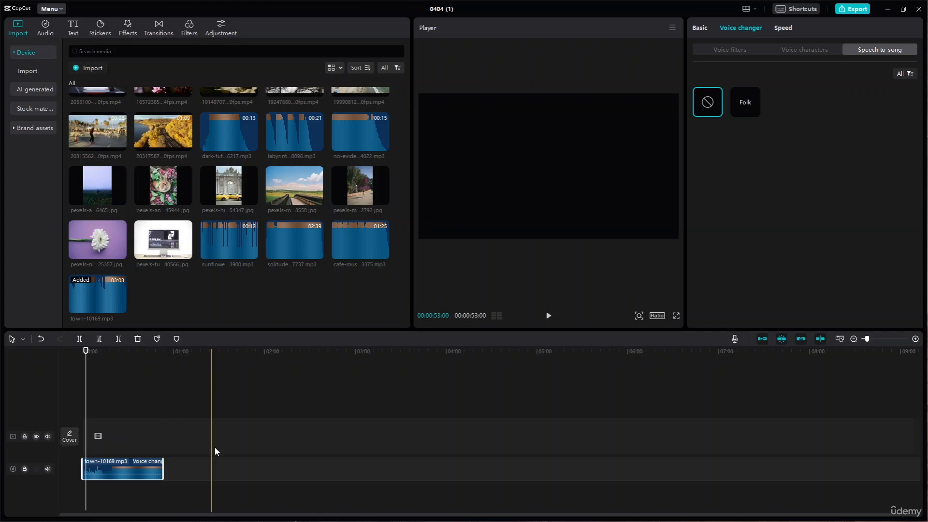
- Apply the Folk speech-to-song style to the trimmed Town clip and listen to the beginning of it
left_click(752, 115)
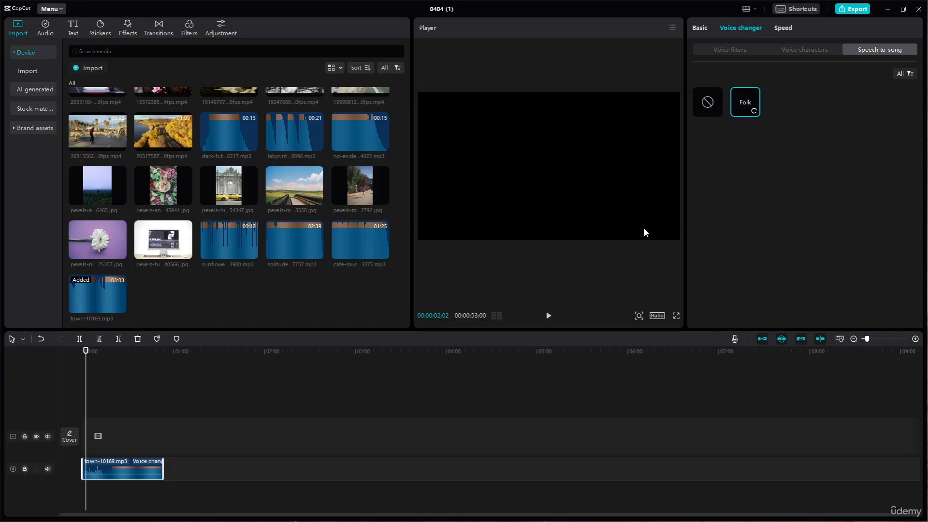
left_click(712, 101)
left_click(756, 100)
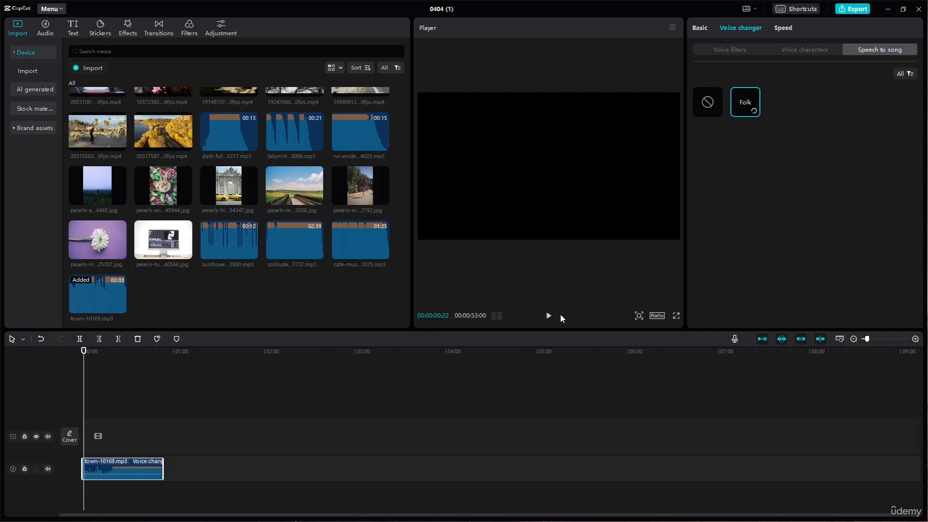
scroll(349, 280, "up", 1)
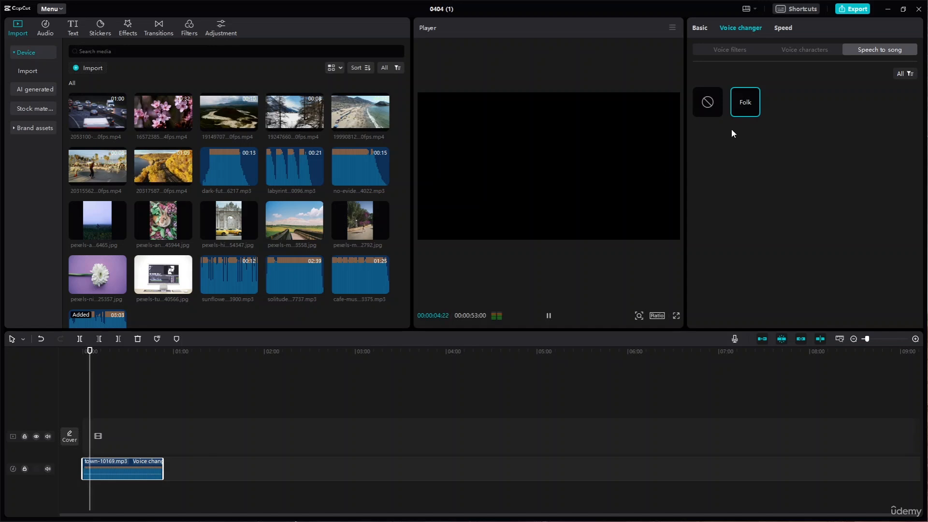
left_click(550, 321)
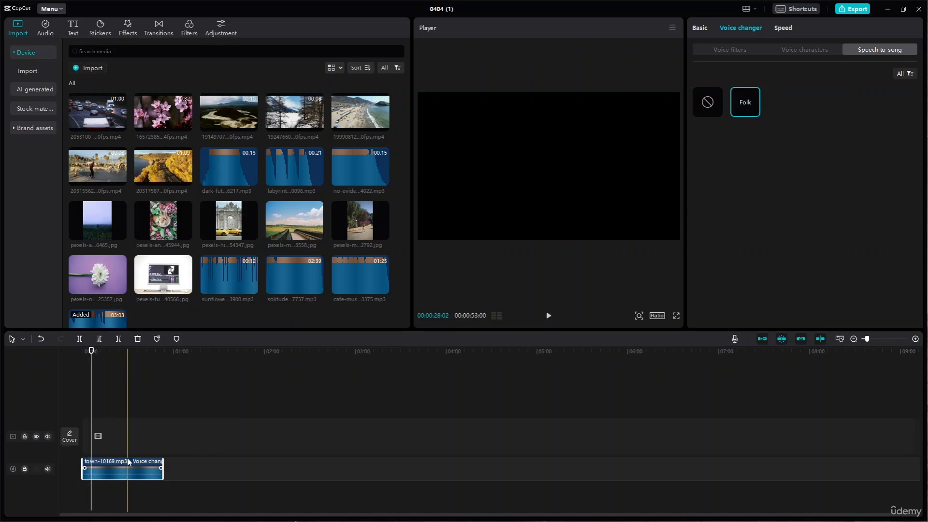
- Delete the Town clip and place the skateboarding video 20315562-hd_1920_1080_30fps.mp4 at the start of the timeline
key("Delete")
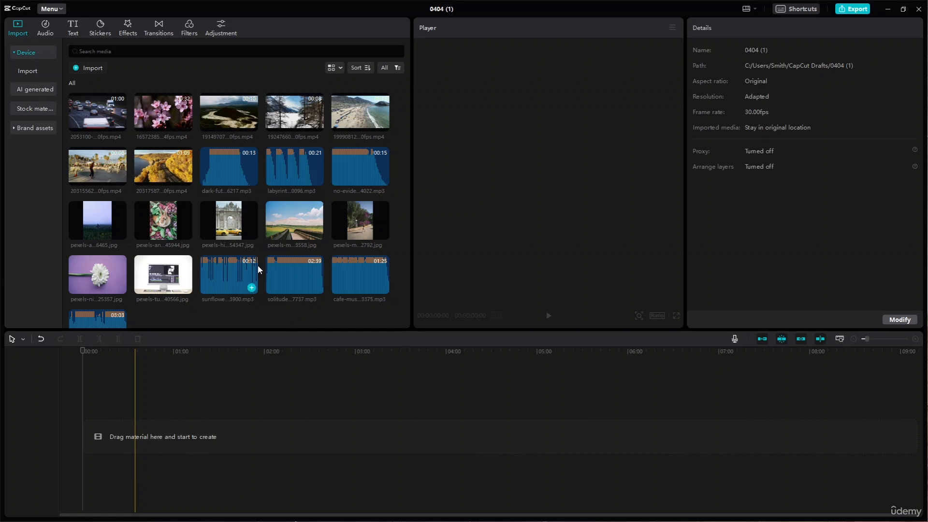
left_click_drag(116, 181, 86, 439)
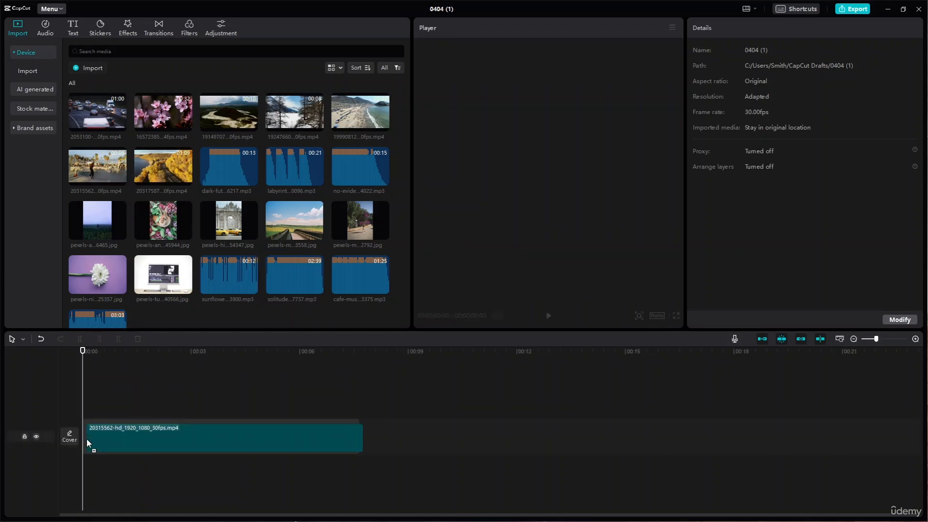
left_click(537, 201)
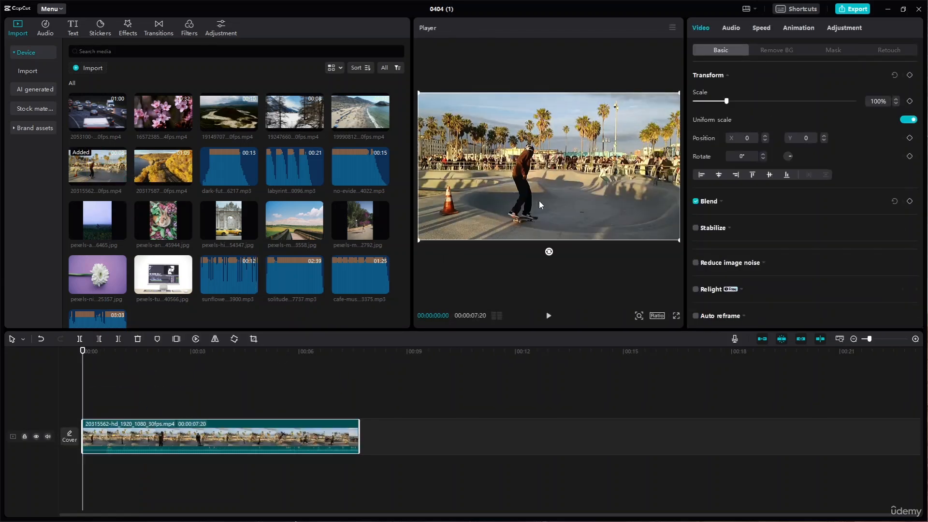
- Examine the skateboarding video's basic audio settings and its voice filter, voice character and speech-to-song options
left_click(734, 31)
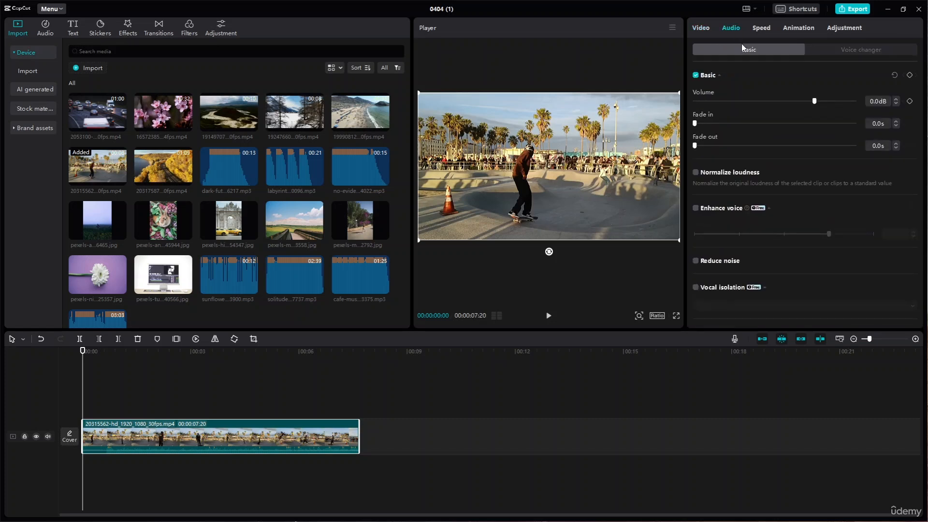
scroll(780, 222, "down", 2)
scroll(781, 222, "up", 2)
left_click(865, 50)
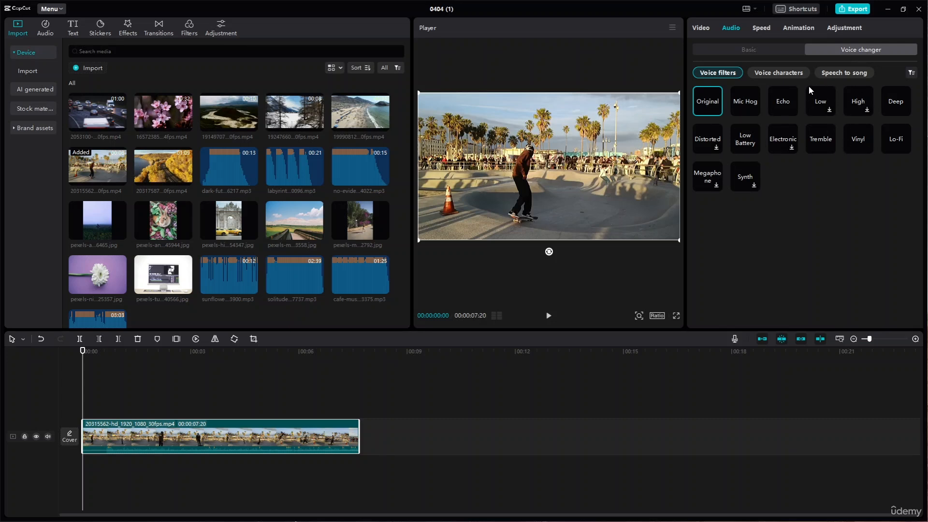
left_click(786, 74)
left_click(845, 73)
left_click(781, 74)
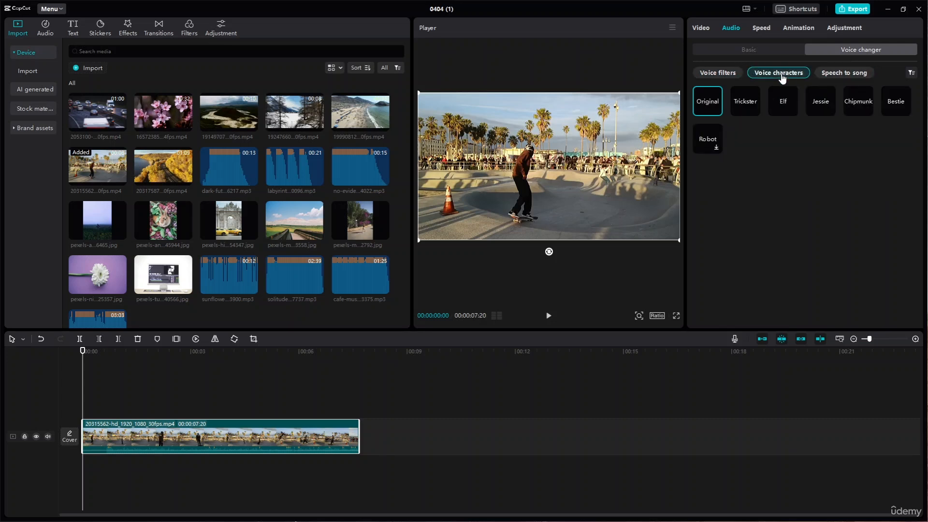
left_click(739, 77)
left_click(781, 51)
left_click(845, 50)
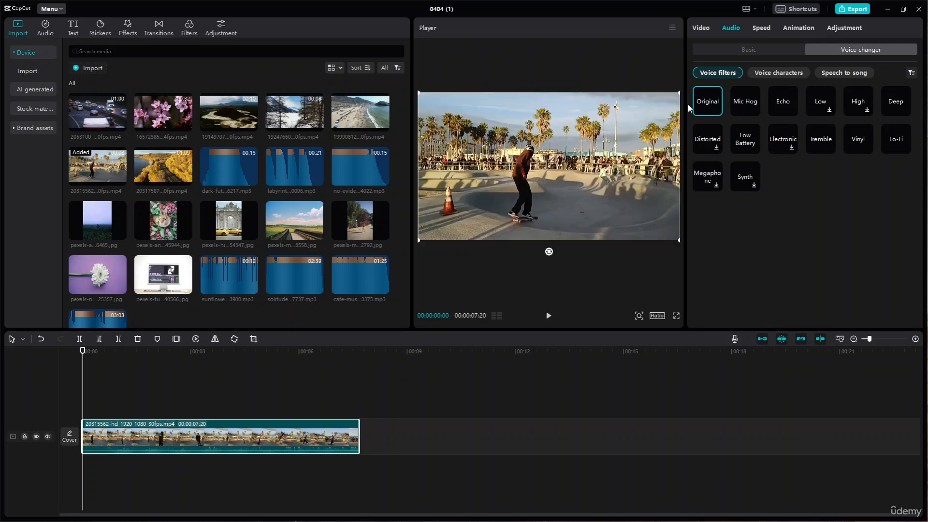
left_click(769, 49)
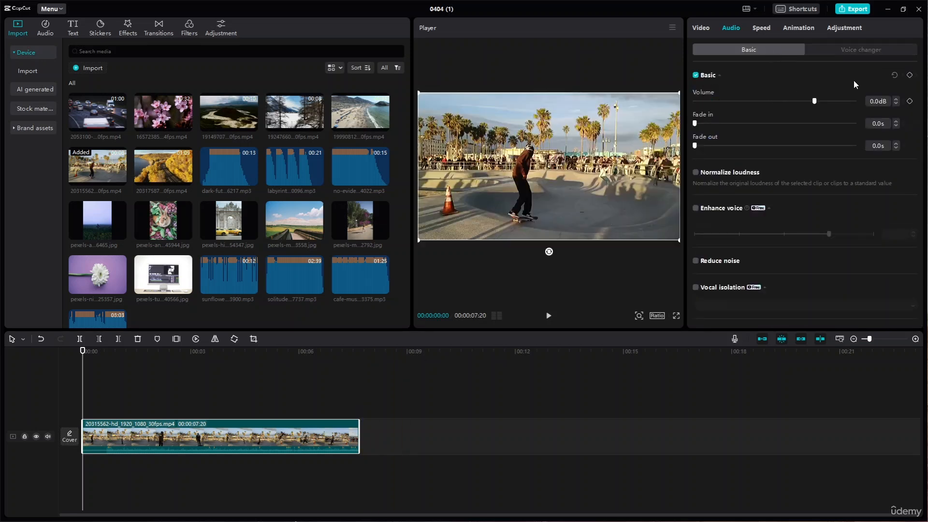
scroll(816, 179, "down", 2)
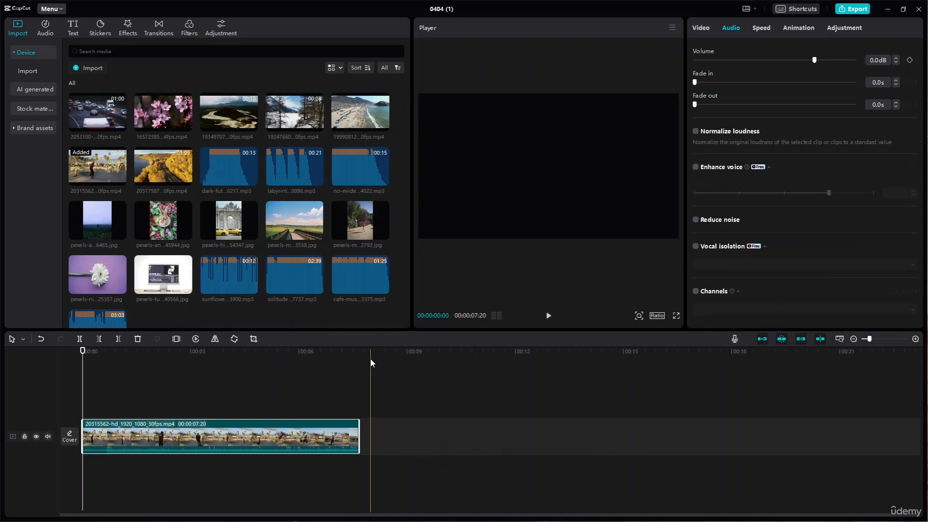
- Set up a voiceover recording at 00:00:02:06 with Volume 51 and Echo reduction, Mute project and Enhance voice enabled
left_click_drag(87, 354, 162, 351)
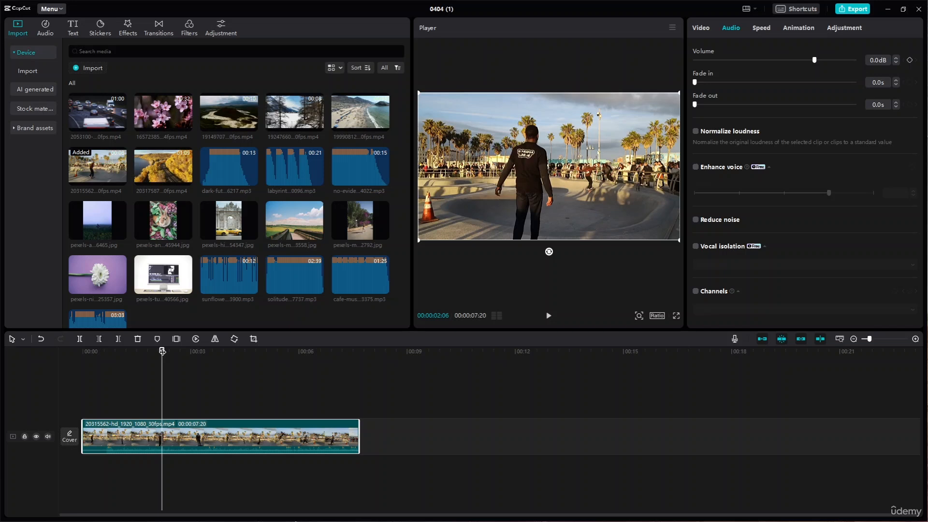
left_click(733, 339)
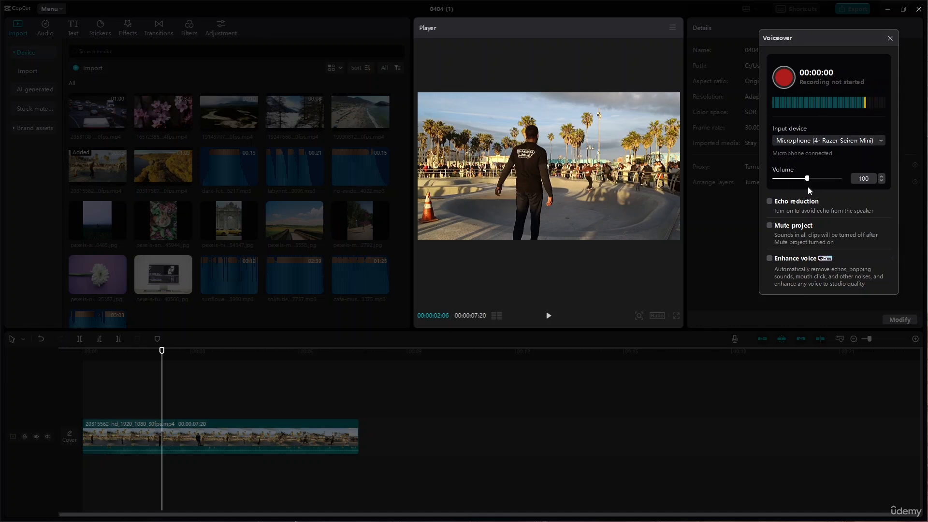
left_click_drag(801, 184, 797, 182)
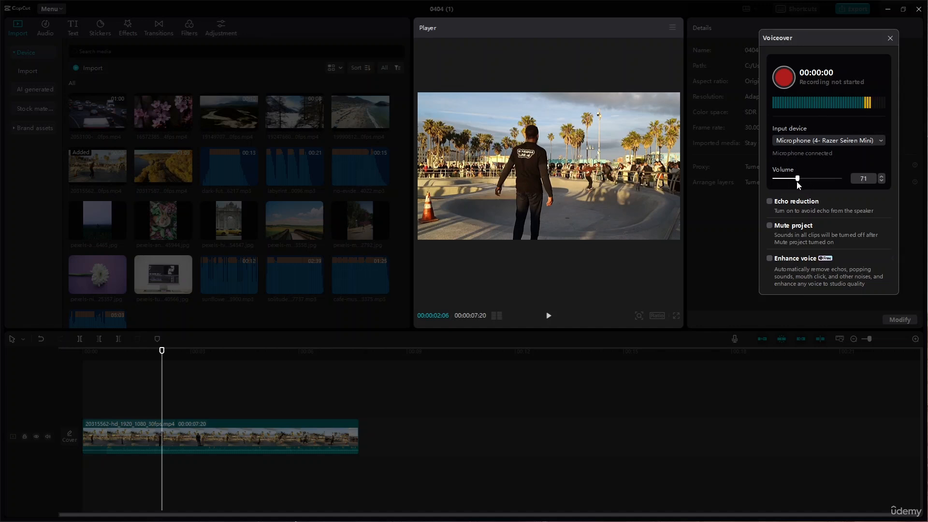
left_click(769, 226)
left_click(769, 259)
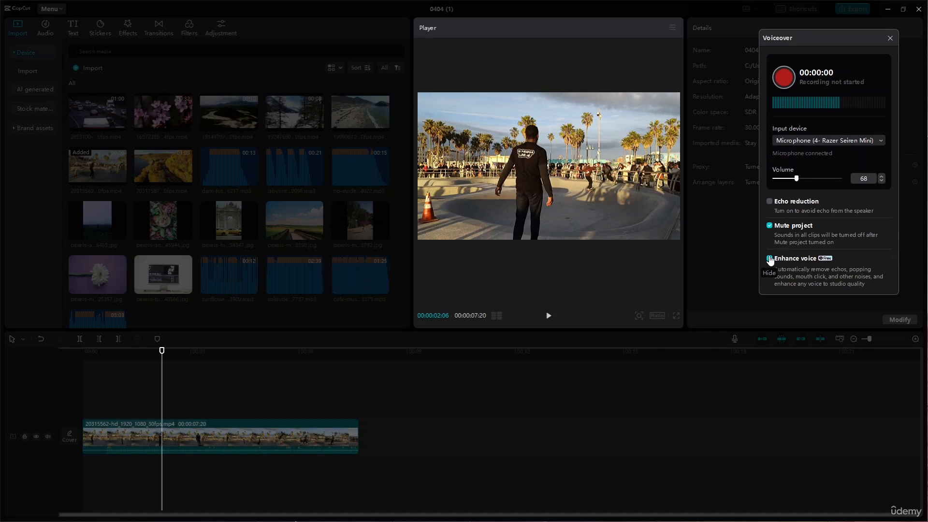
left_click(771, 203)
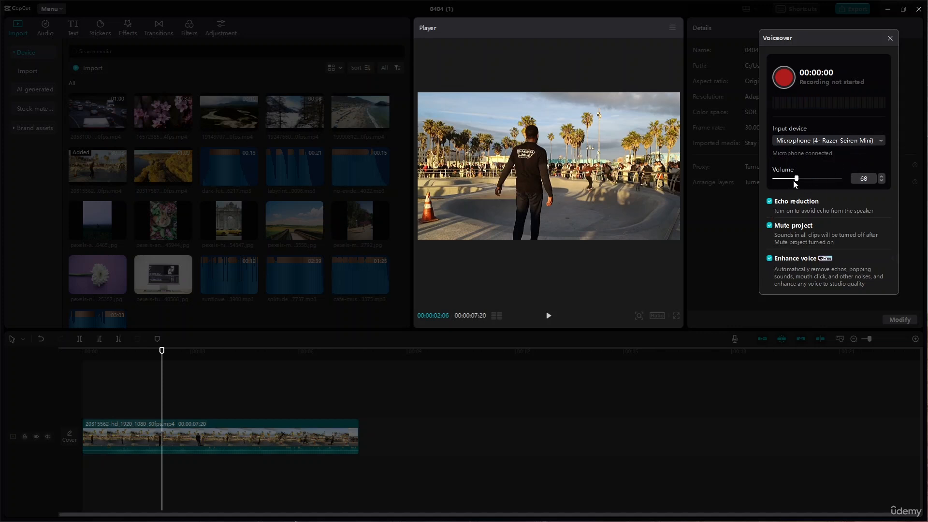
left_click_drag(793, 178, 791, 181)
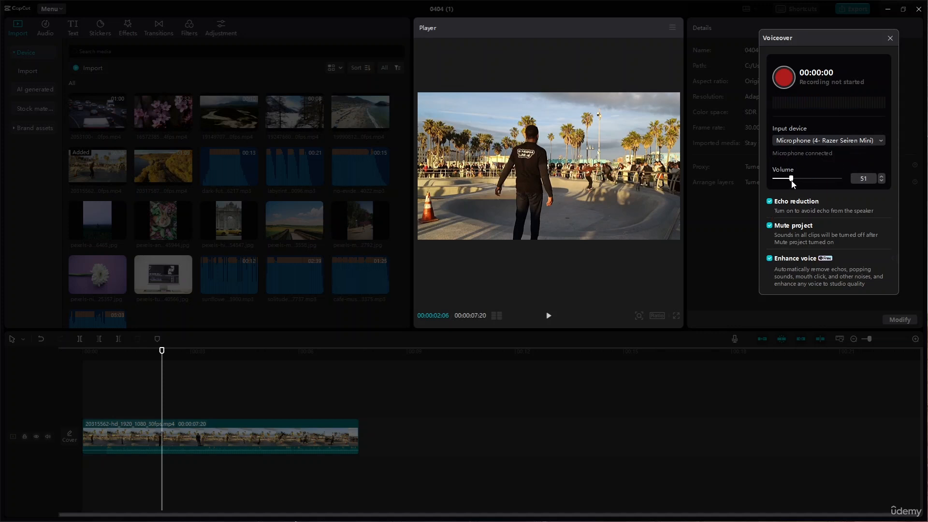
- Record a voiceover until about the end of the skateboarding video and close the recorder
left_click(784, 77)
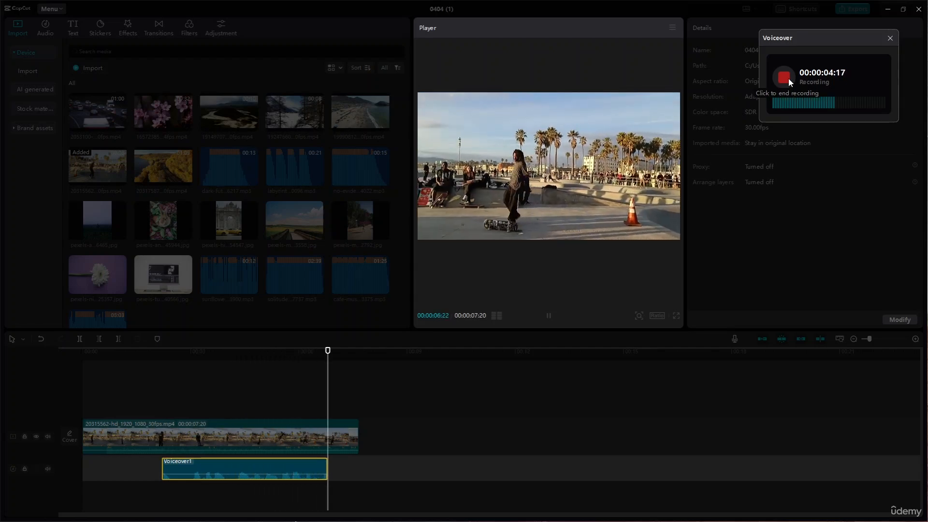
left_click(784, 77)
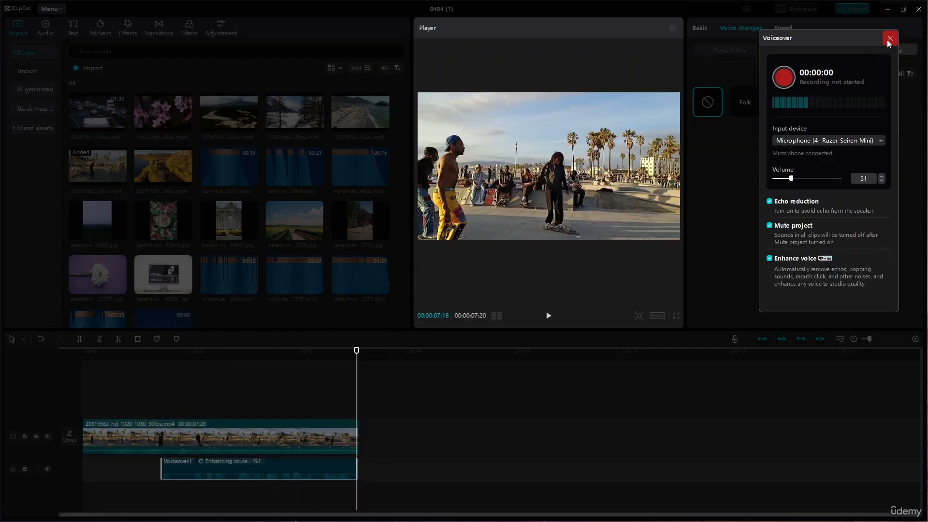
left_click(889, 39)
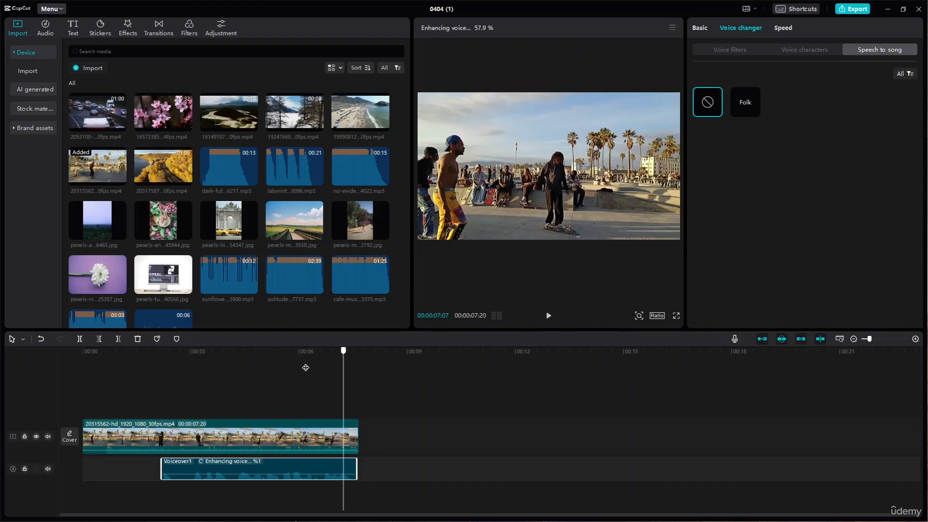
- Play the timeline from just before the voiceover to hear the recording together with the video
left_click_drag(193, 376, 148, 376)
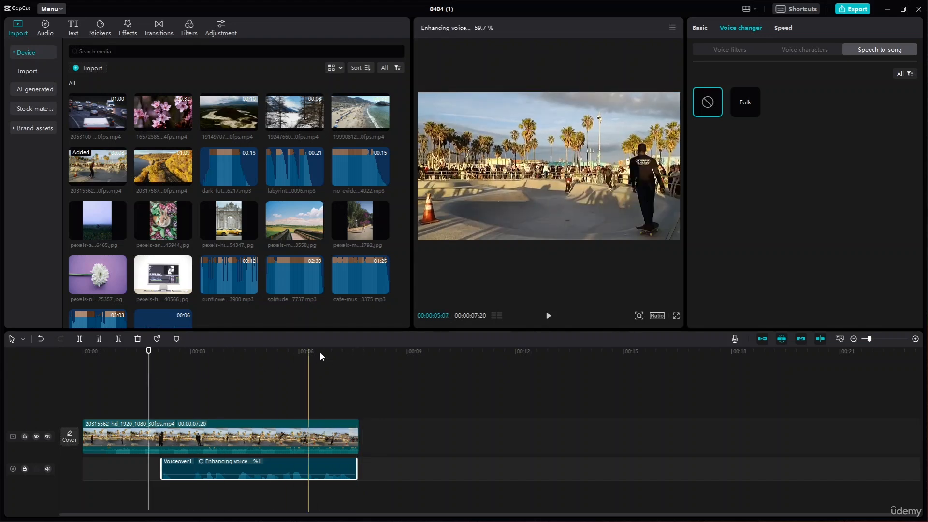
left_click(548, 316)
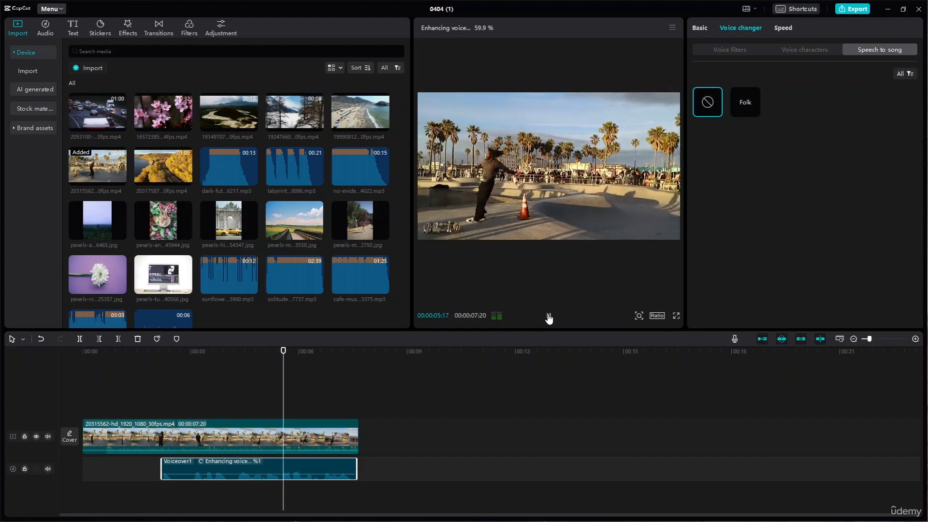
left_click(548, 317)
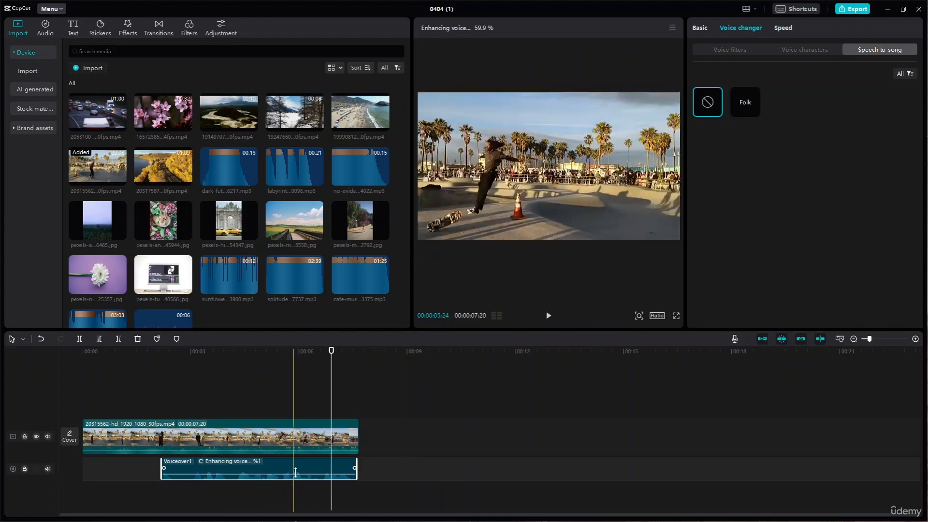
- Lower the skateboarding video's volume to -∞ dB and replay the voiceover from near its start
left_click(296, 439)
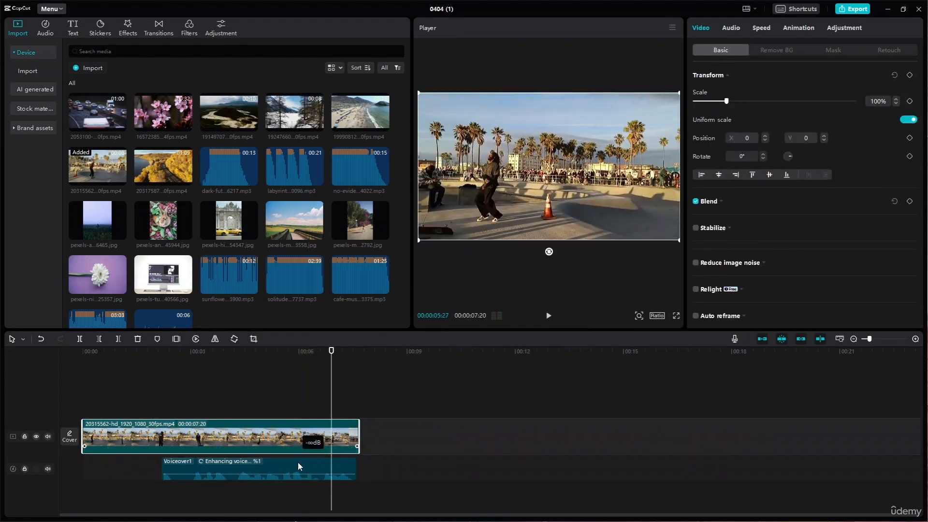
left_click_drag(332, 351, 169, 350)
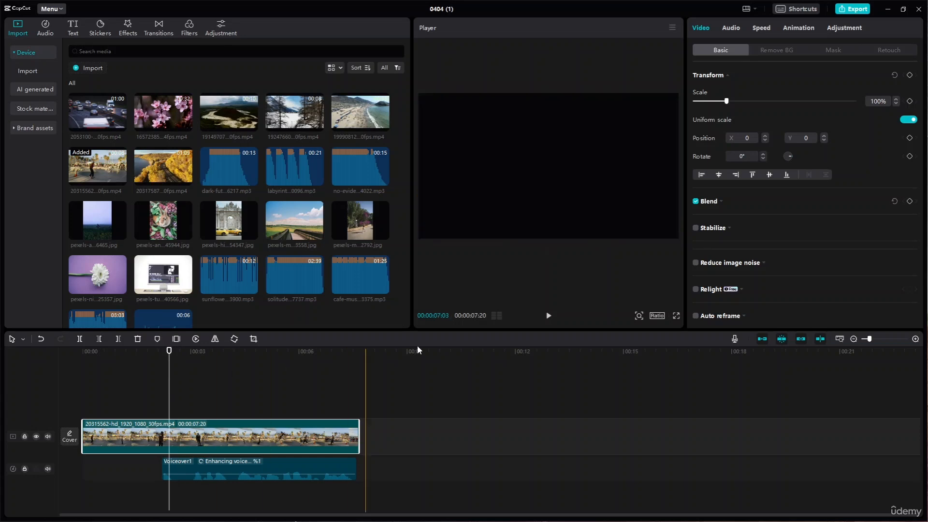
left_click(548, 316)
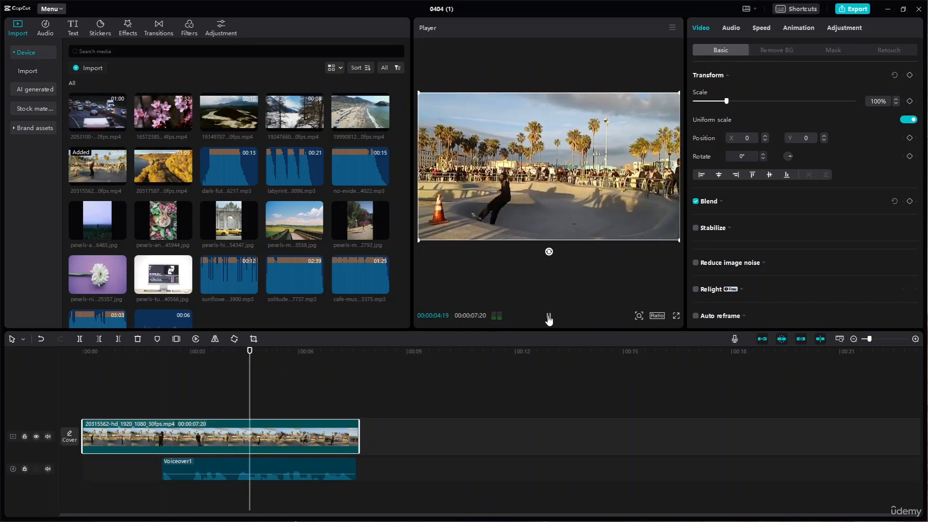
left_click(548, 316)
- Delete the voiceover clip from the timeline and undo the deletion
left_click(257, 456)
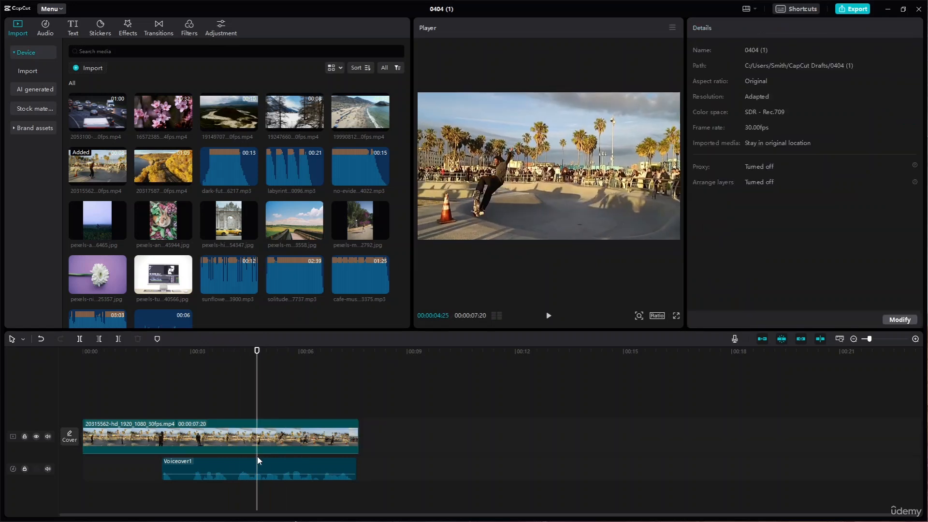
left_click(257, 462)
key("Delete")
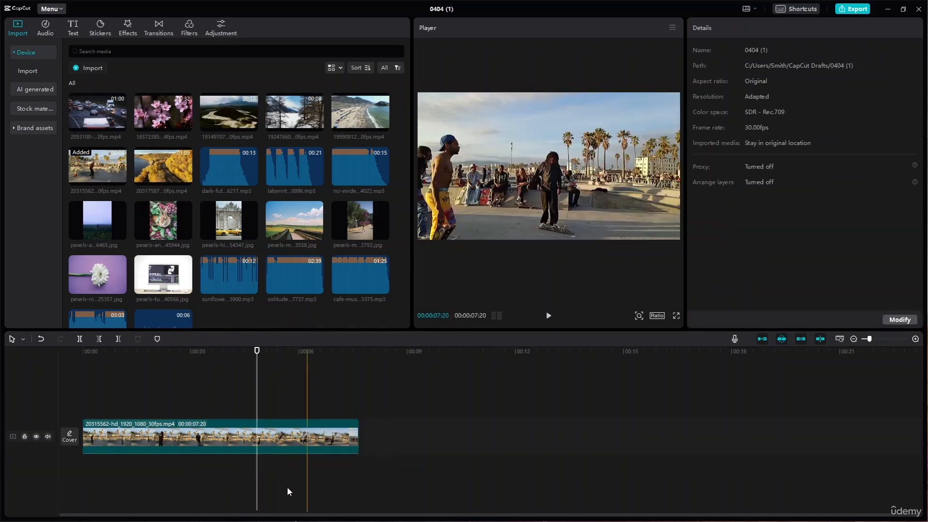
key("ctrl+z")
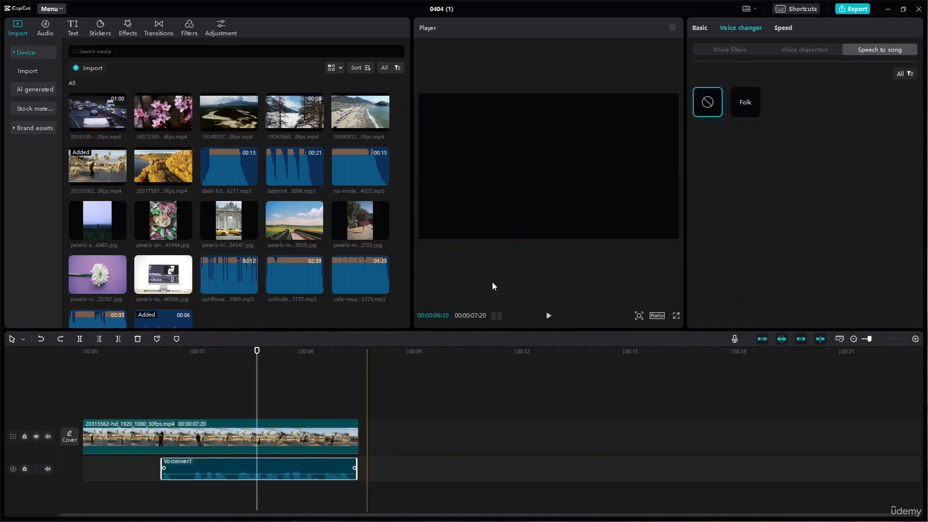
- Browse the voiceover clip's voice changer options and set its speed to 1.7x
left_click(814, 49)
left_click(739, 50)
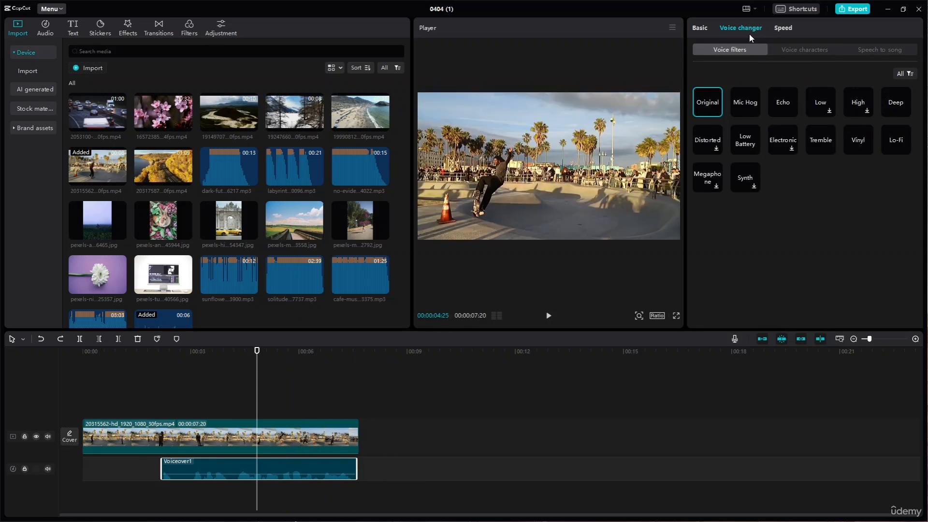
left_click(783, 28)
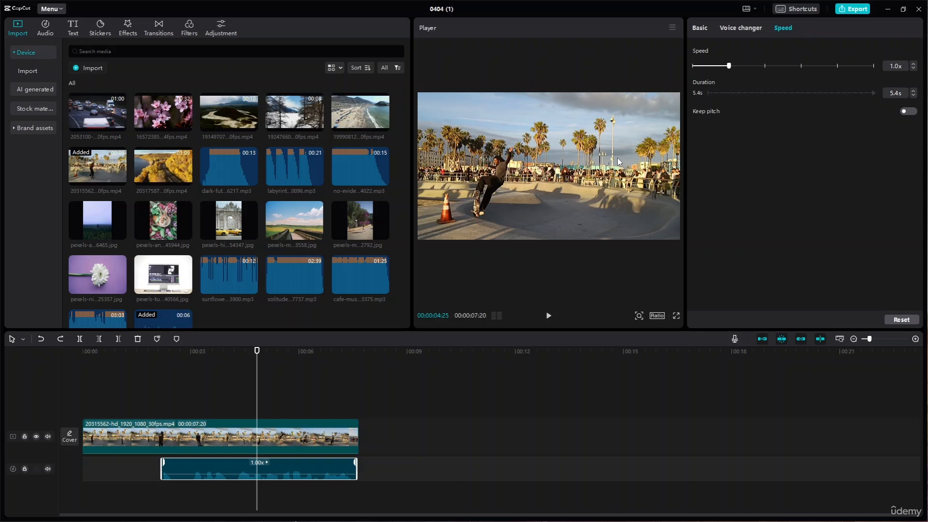
mouse_move(733, 67)
left_mouse_down()
mouse_move(786, 67)
mouse_move(714, 73)
mouse_move(729, 69)
left_mouse_up()
mouse_move(764, 68)
left_mouse_down()
mouse_move(838, 65)
mouse_move(721, 66)
mouse_move(754, 69)
left_mouse_up()
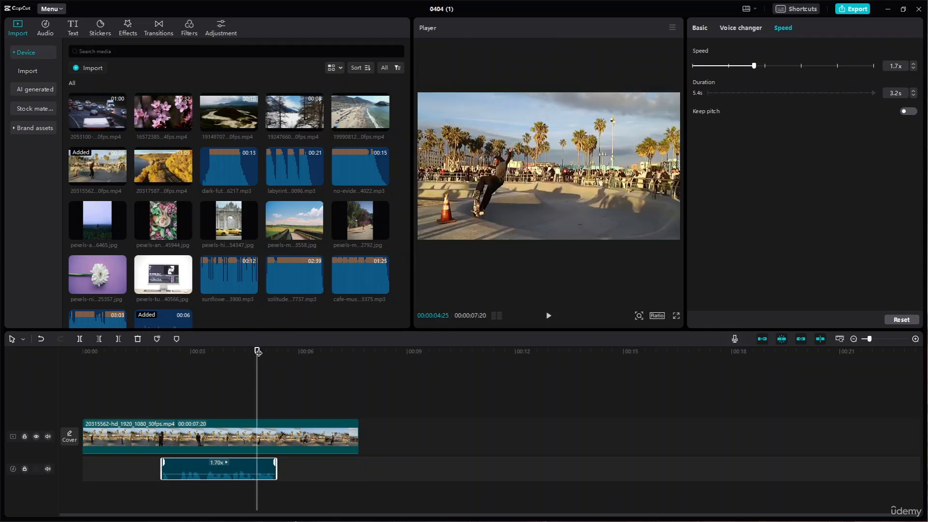
- Play the sped-up voiceover clip from its start to just past its end
left_click(162, 351)
key("space")
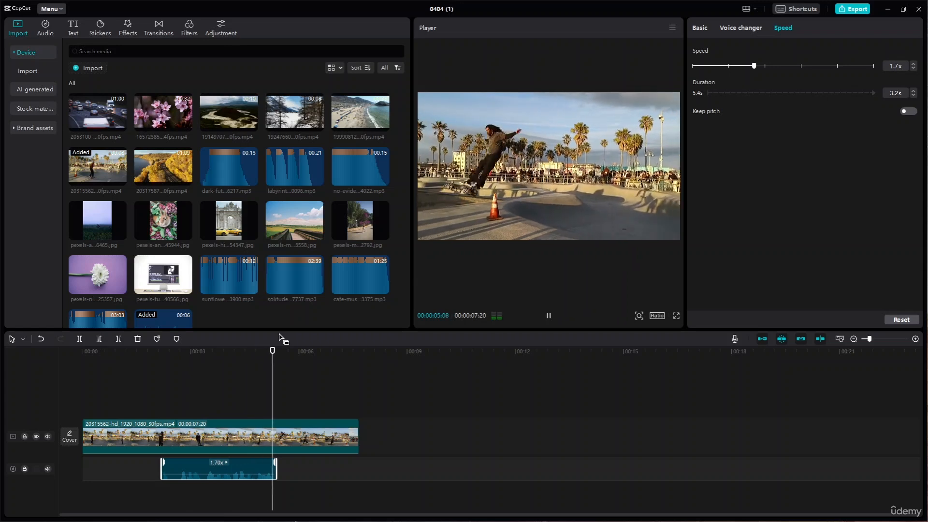
key("space")
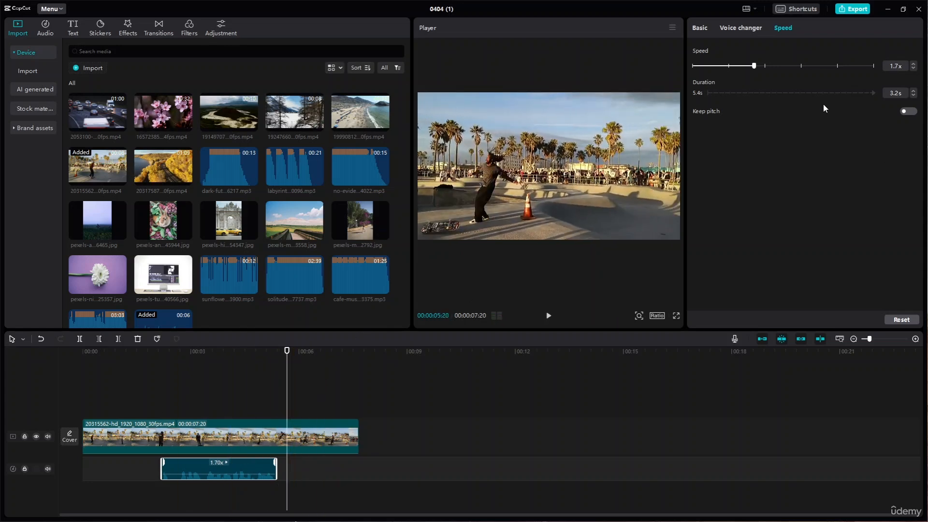
- Raise the skateboarding video's volume to 10.2 dB and view its speech-to-song voice changer options
left_click(315, 448)
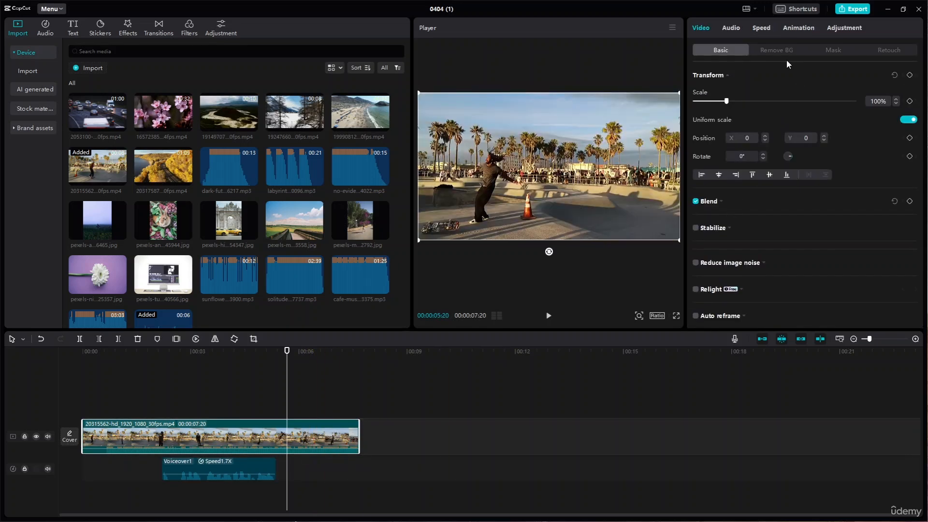
left_click(735, 31)
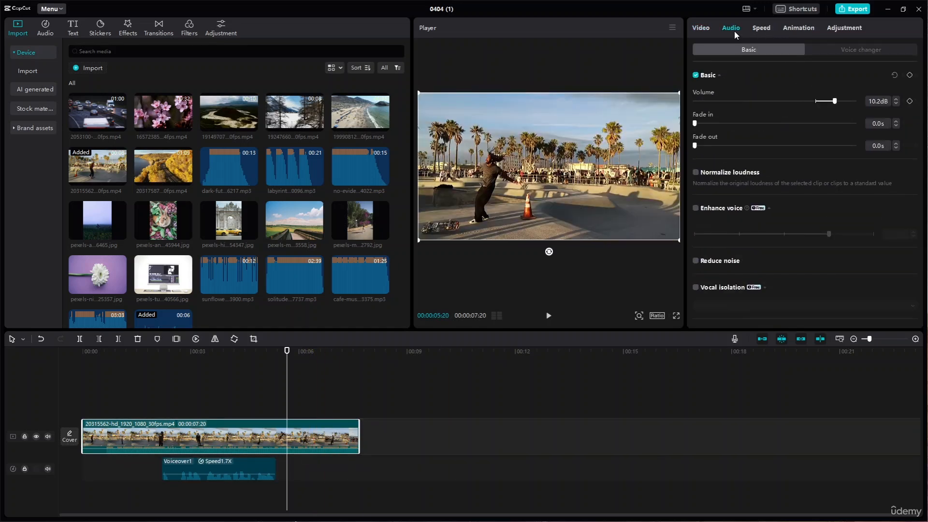
left_click(845, 47)
left_click(856, 76)
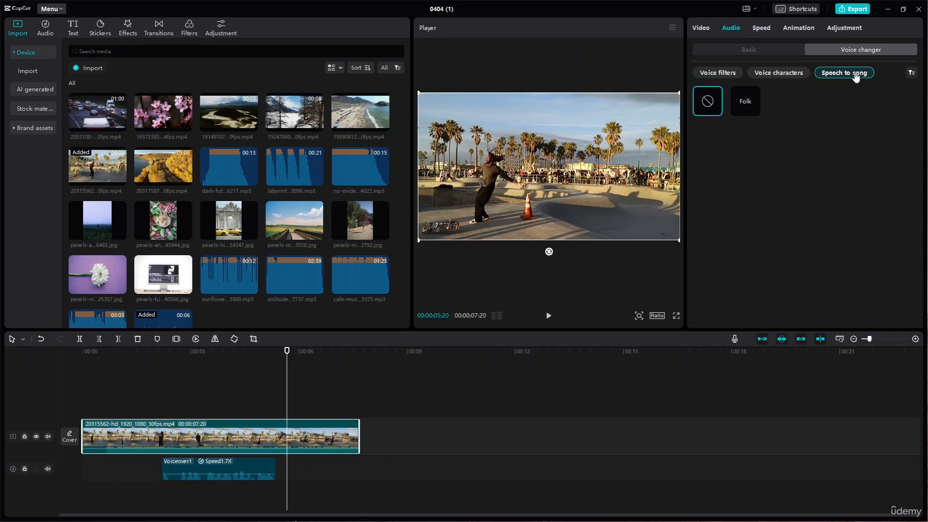